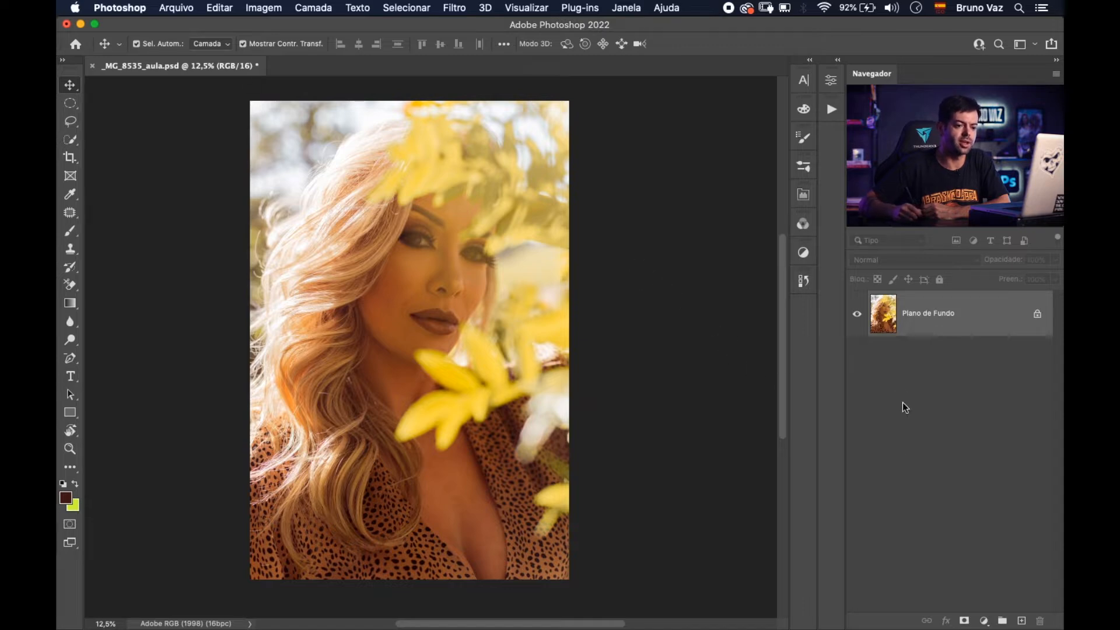
Add a Curves adjustment layer above the background photo and close its settings
click(984, 620)
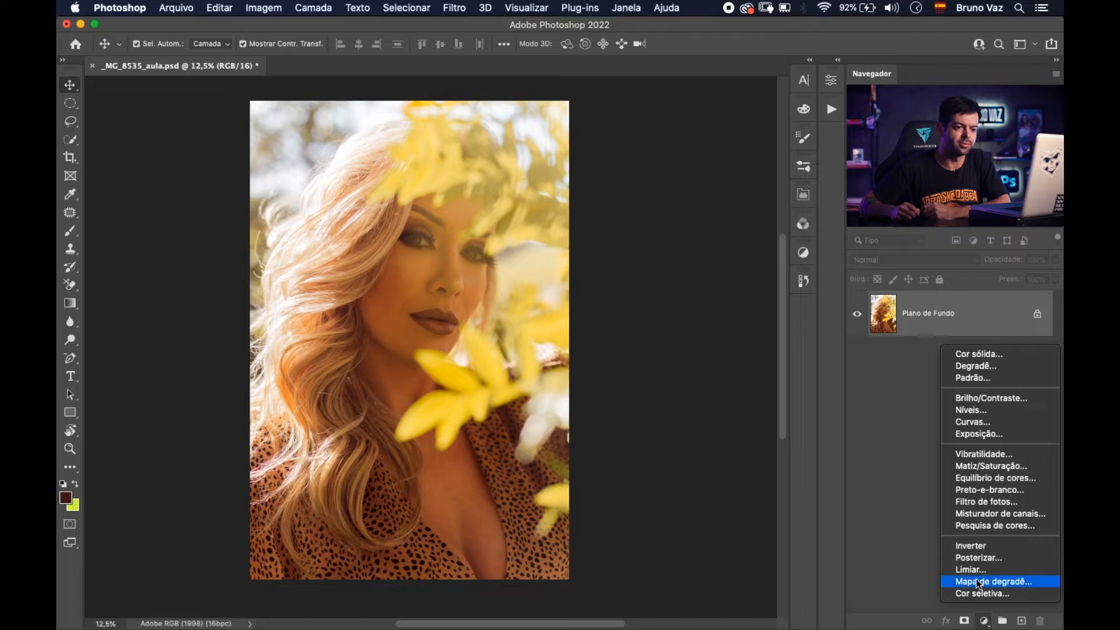
click(999, 422)
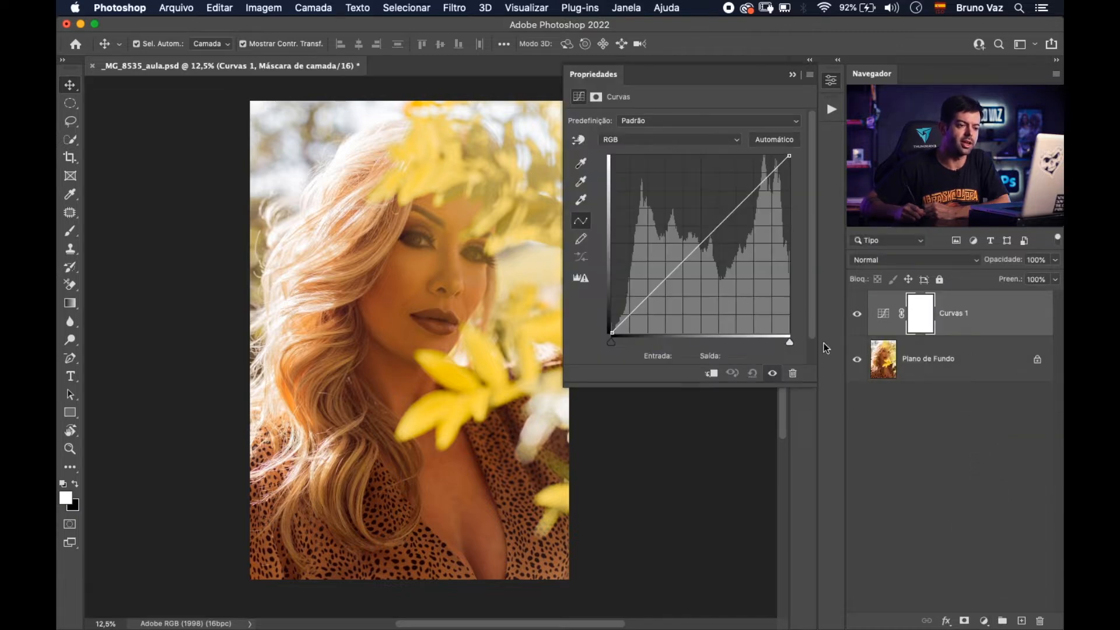
drag(629, 470, 607, 475)
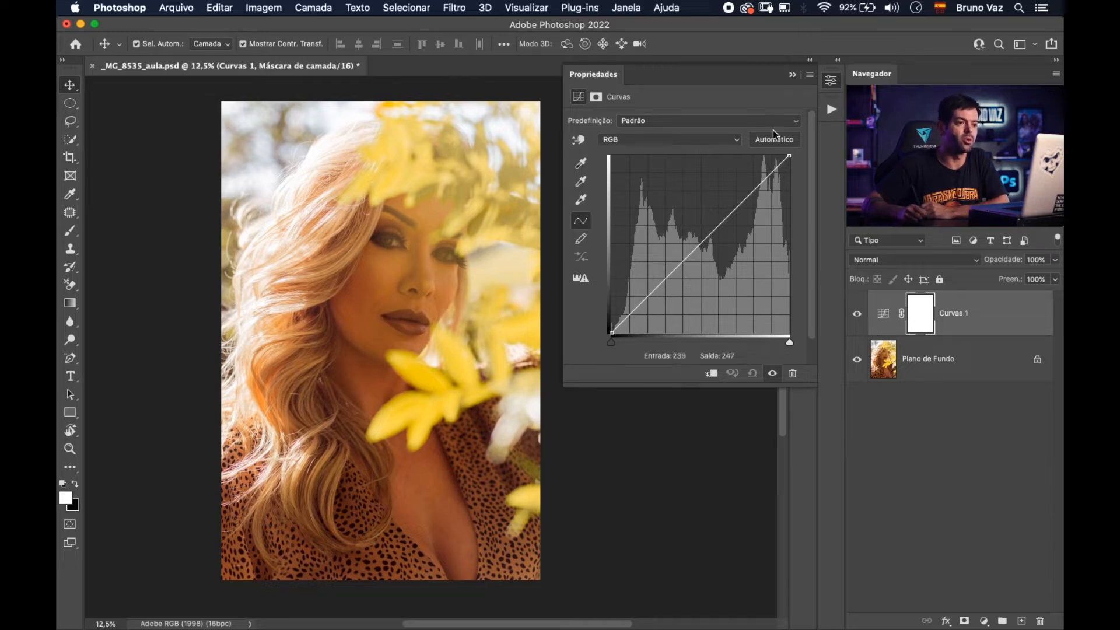
click(792, 76)
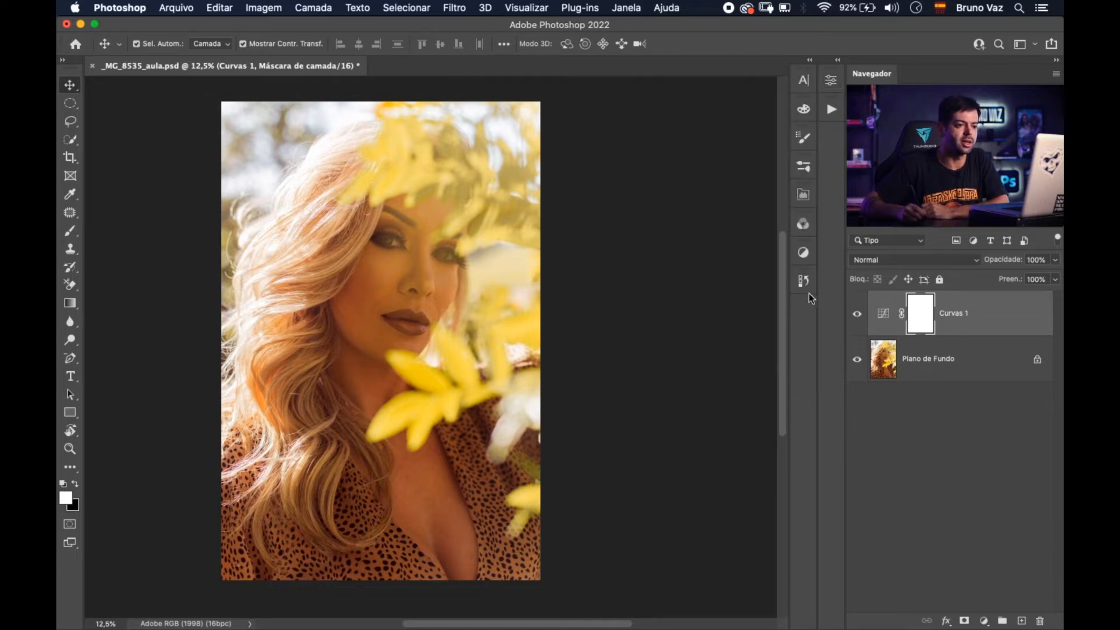
Add a second Curves adjustment layer above the first one and close its settings
click(807, 256)
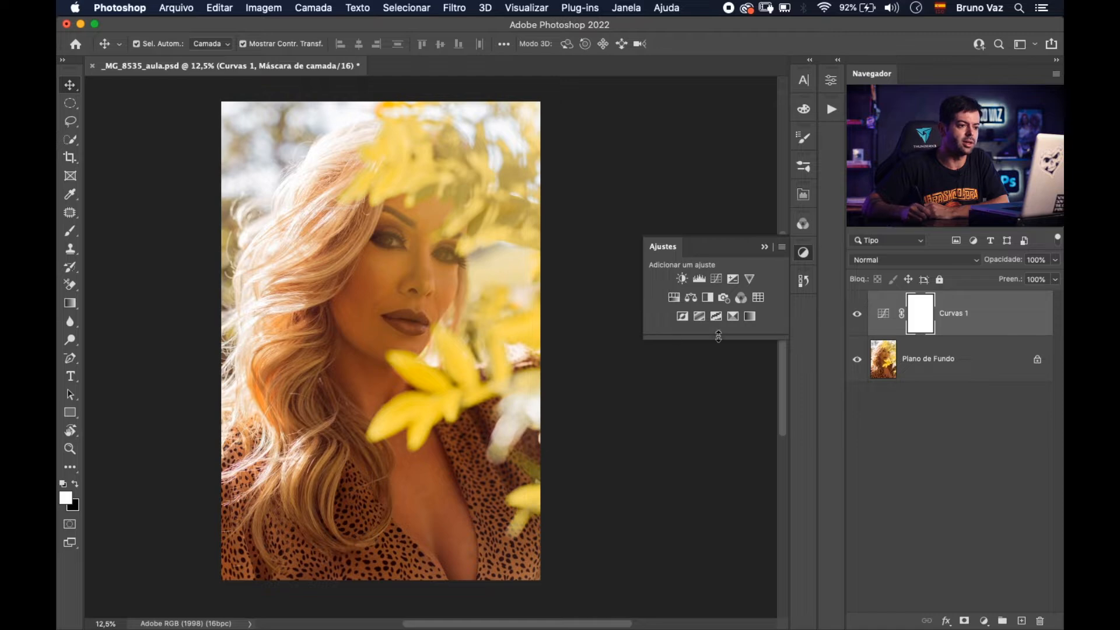
click(716, 279)
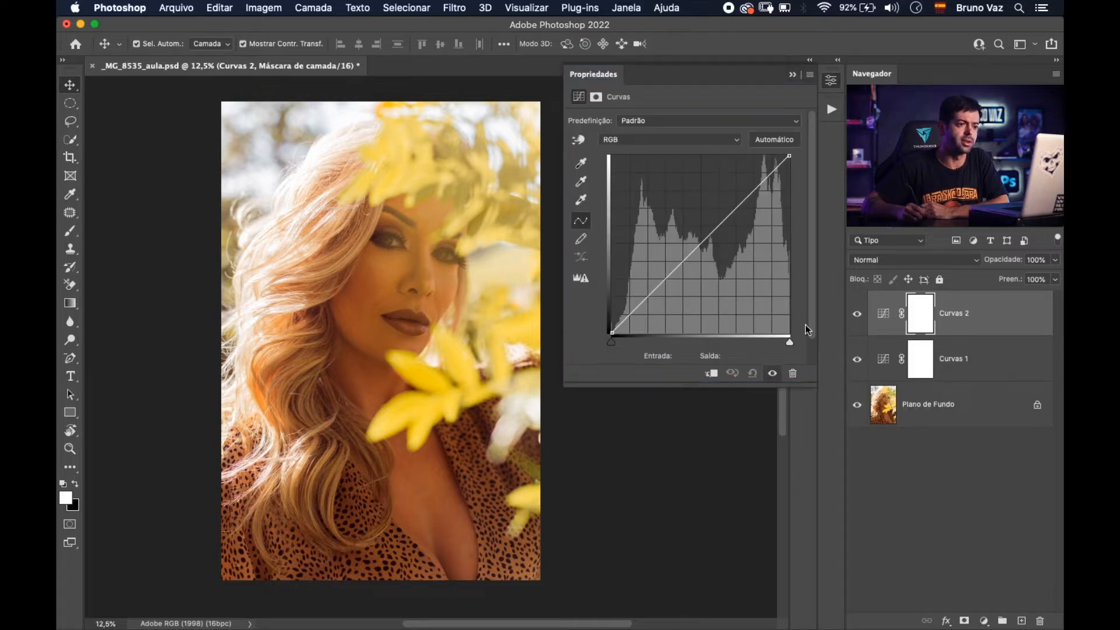
click(793, 76)
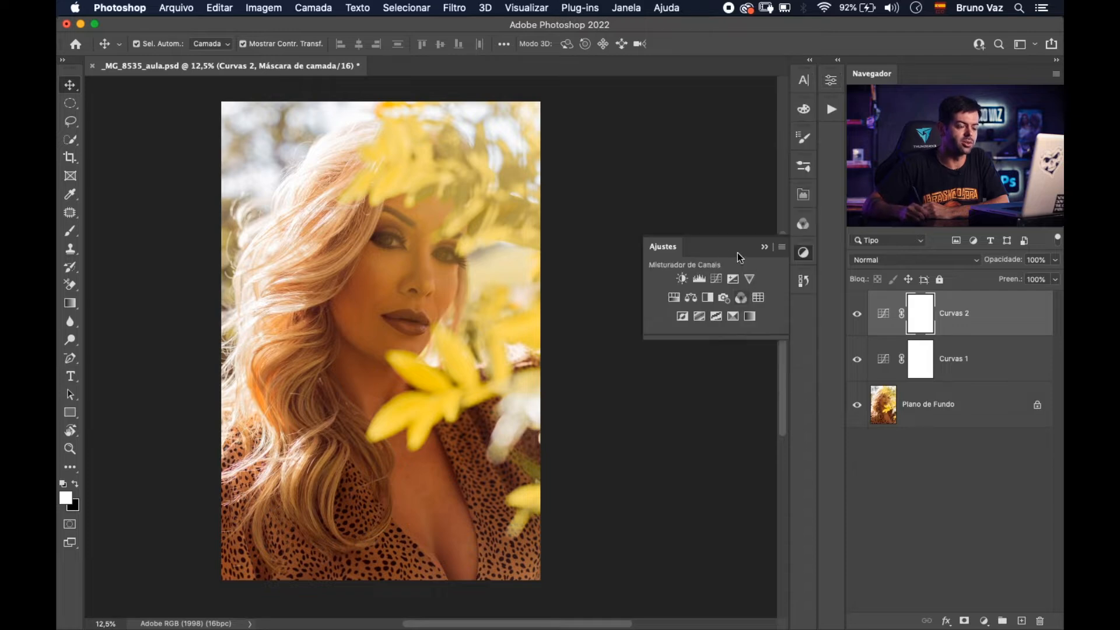
click(764, 247)
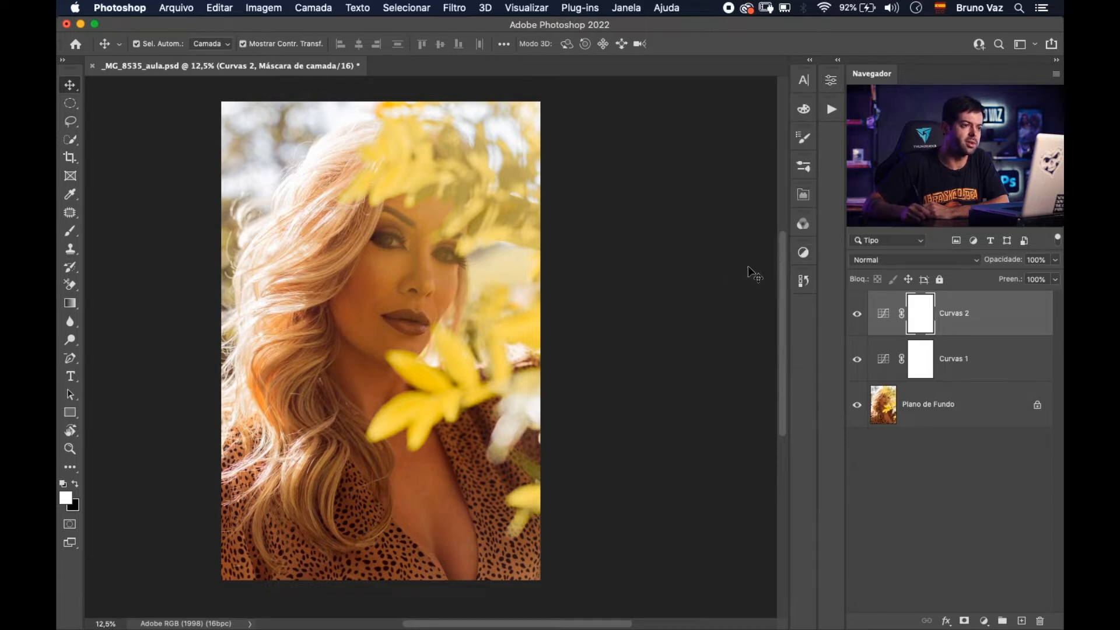
Add a third Curves adjustment layer on top of the stack, close its settings and duplicate it
click(635, 8)
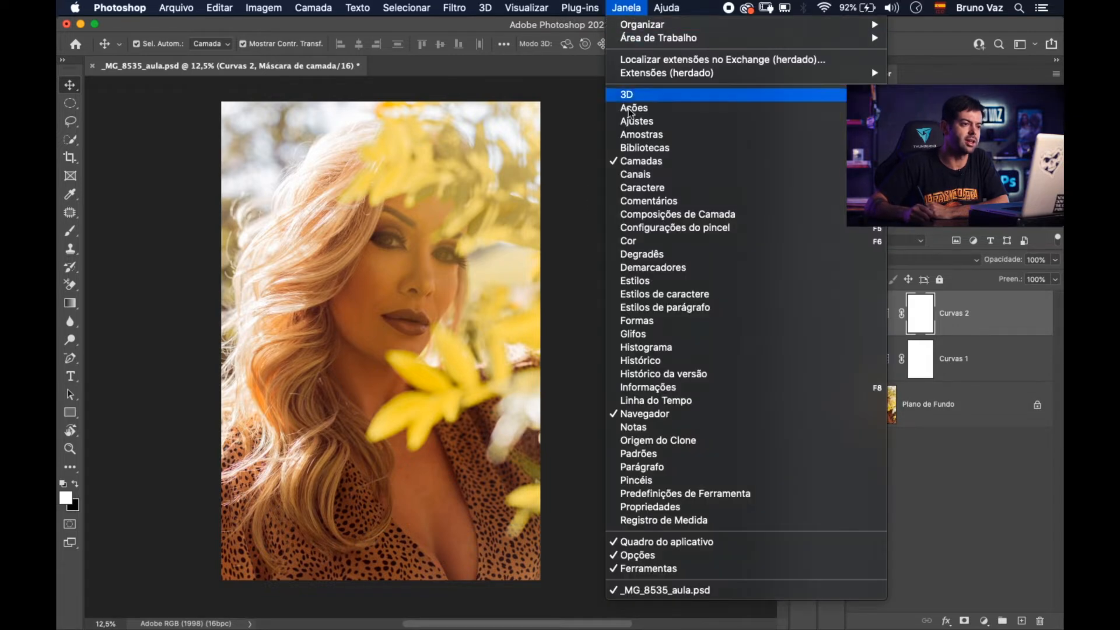
click(668, 120)
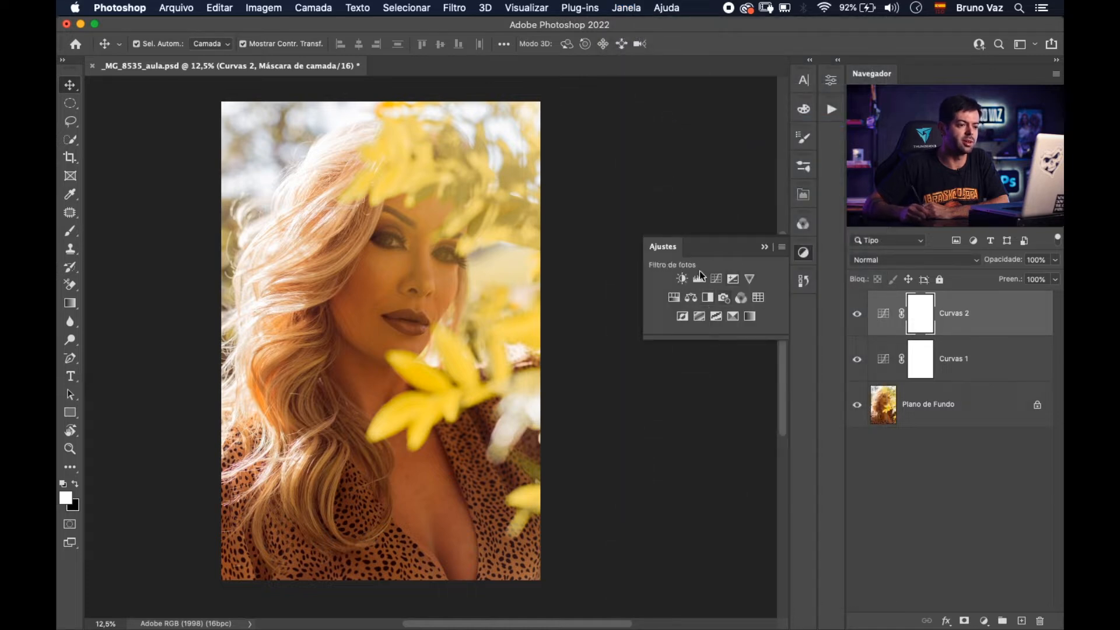
click(716, 279)
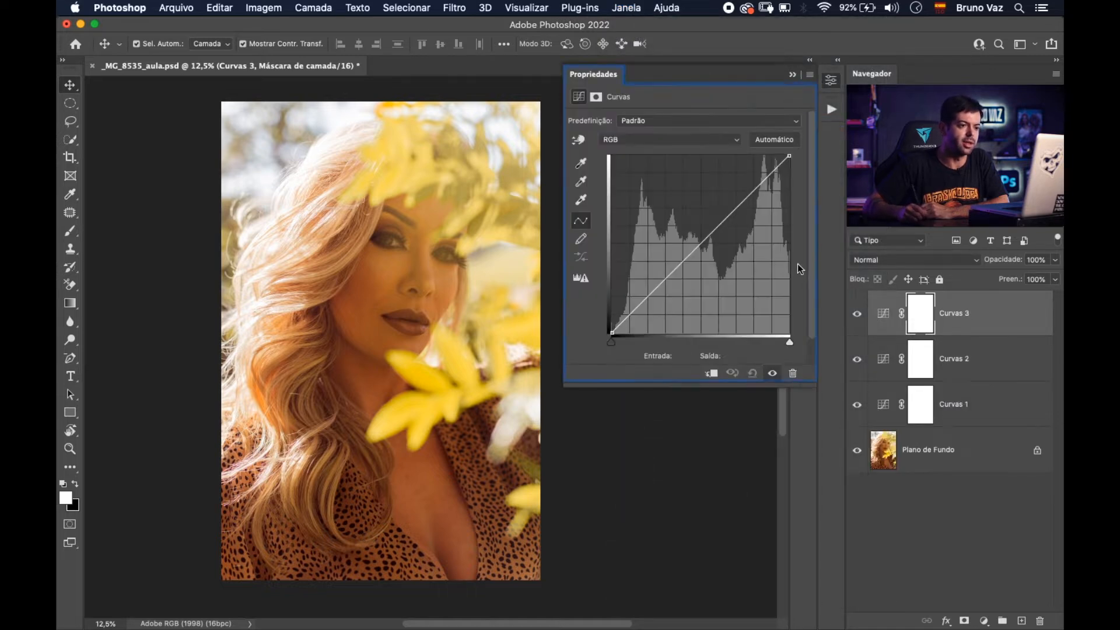
click(792, 76)
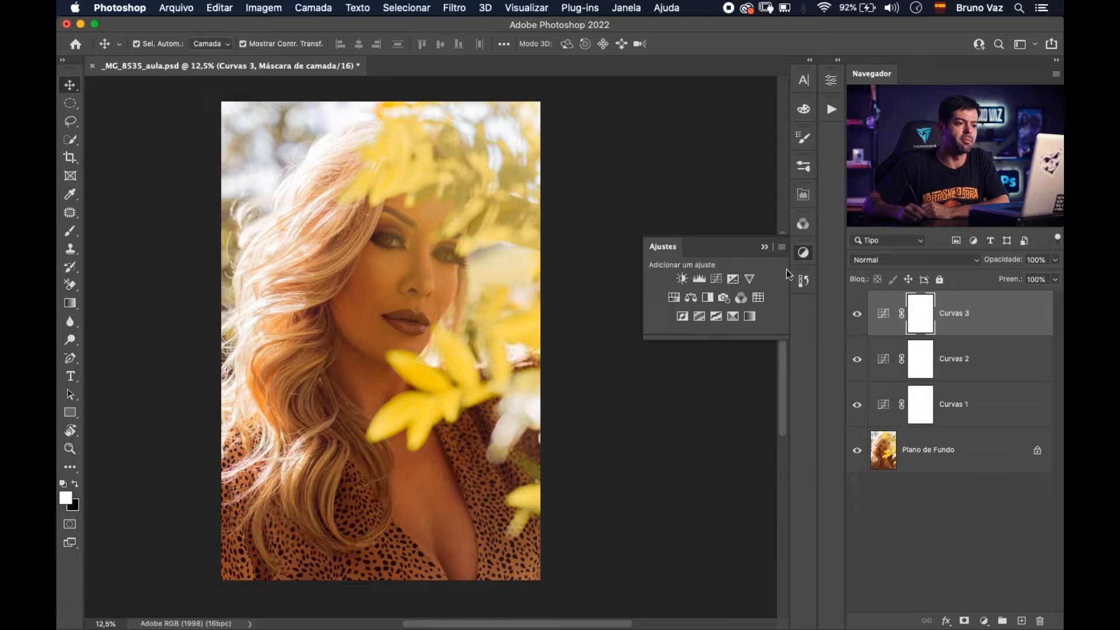
click(764, 247)
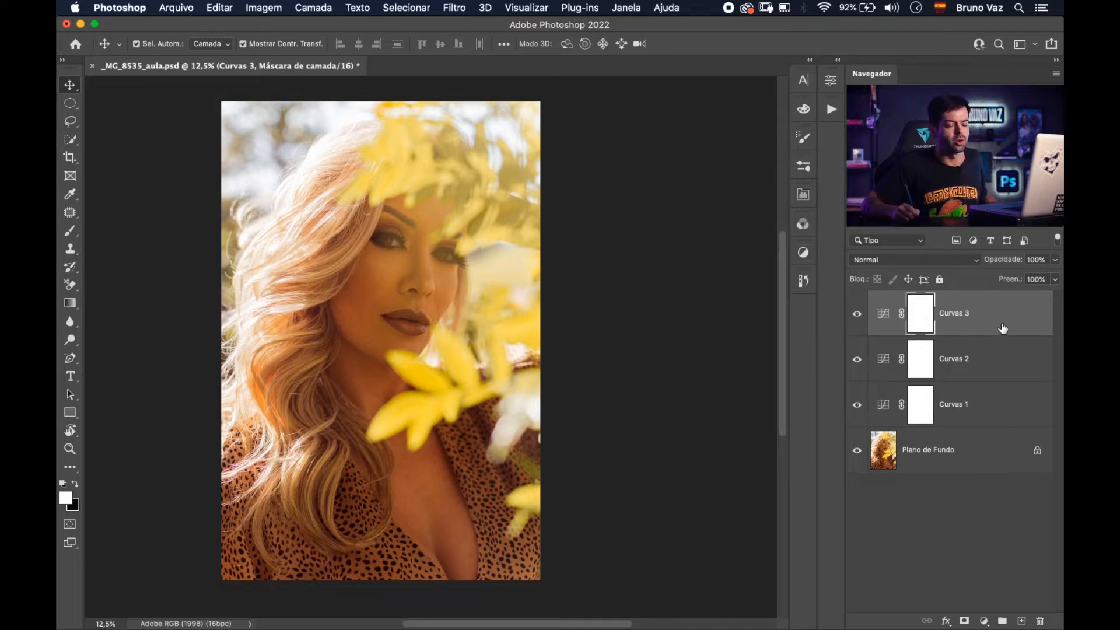
key(super+j)
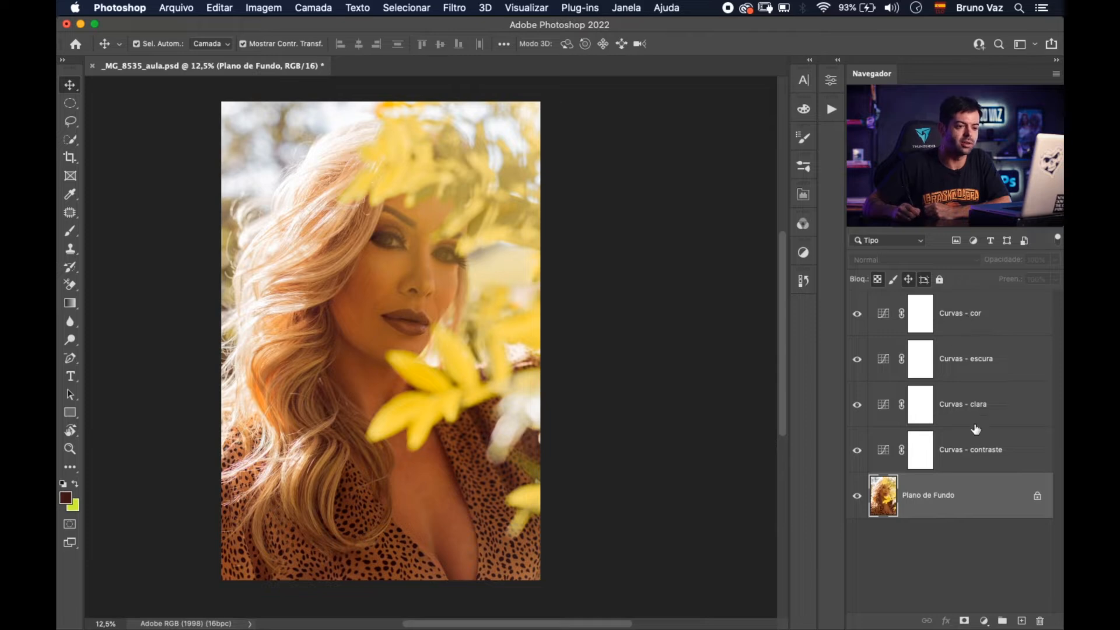
Hide the Curvas - cor, Curvas - escura and Curvas - clara layers and open the curve settings of Curvas - contraste
drag(857, 313, 858, 403)
click(983, 454)
double_click(885, 452)
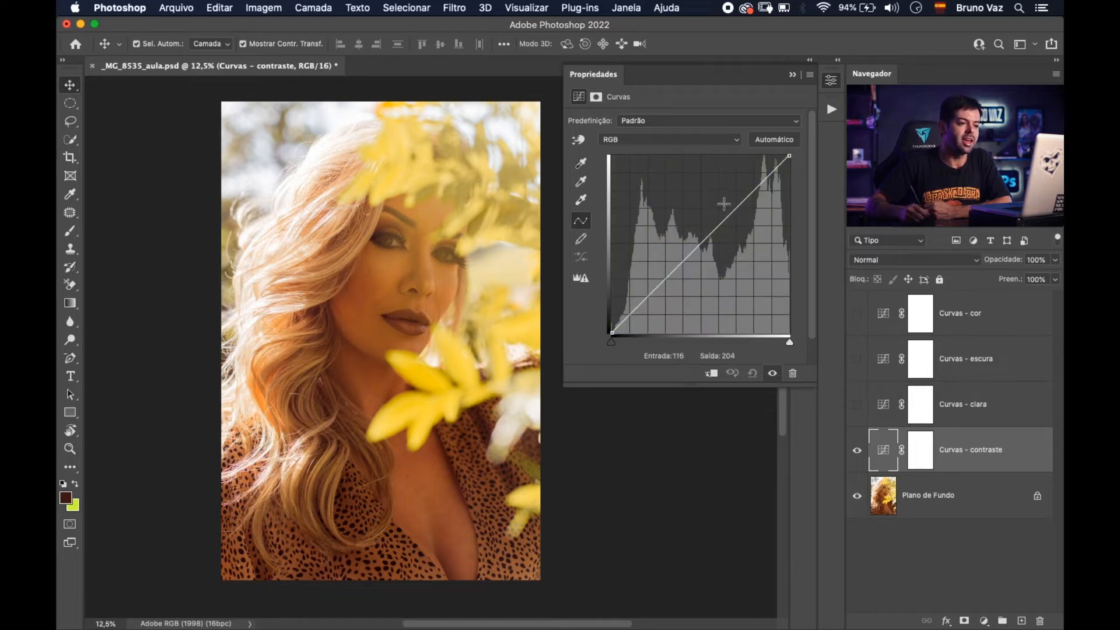
Shape an RGB S-curve with points at input 50, output 36 and input 208, output 220, and compare the photo without the layer
click(759, 184)
click(648, 296)
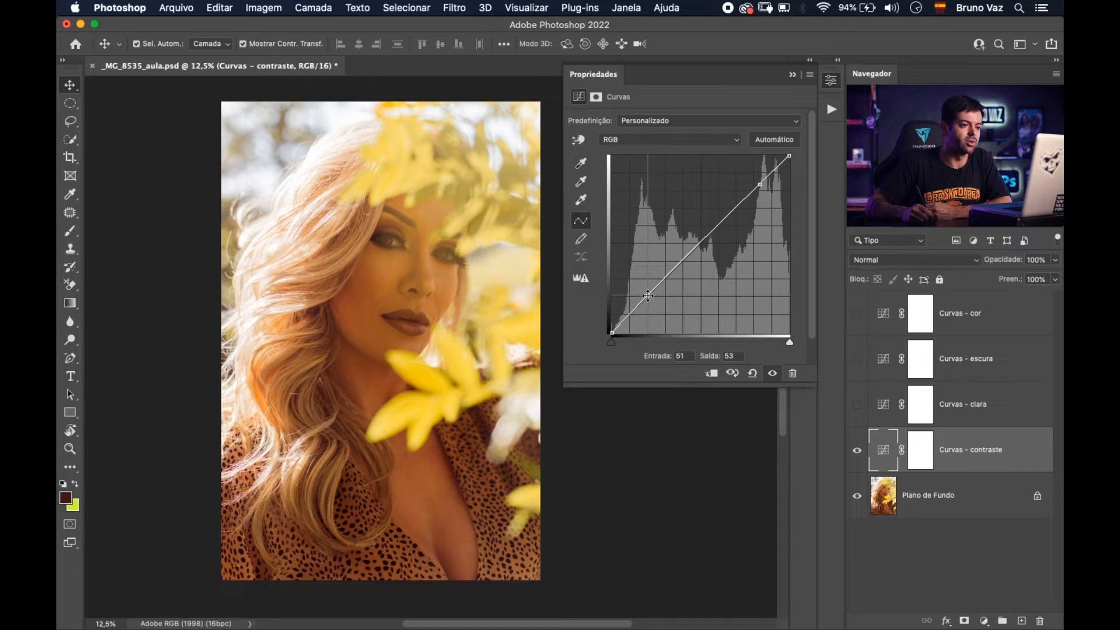
drag(644, 294, 647, 309)
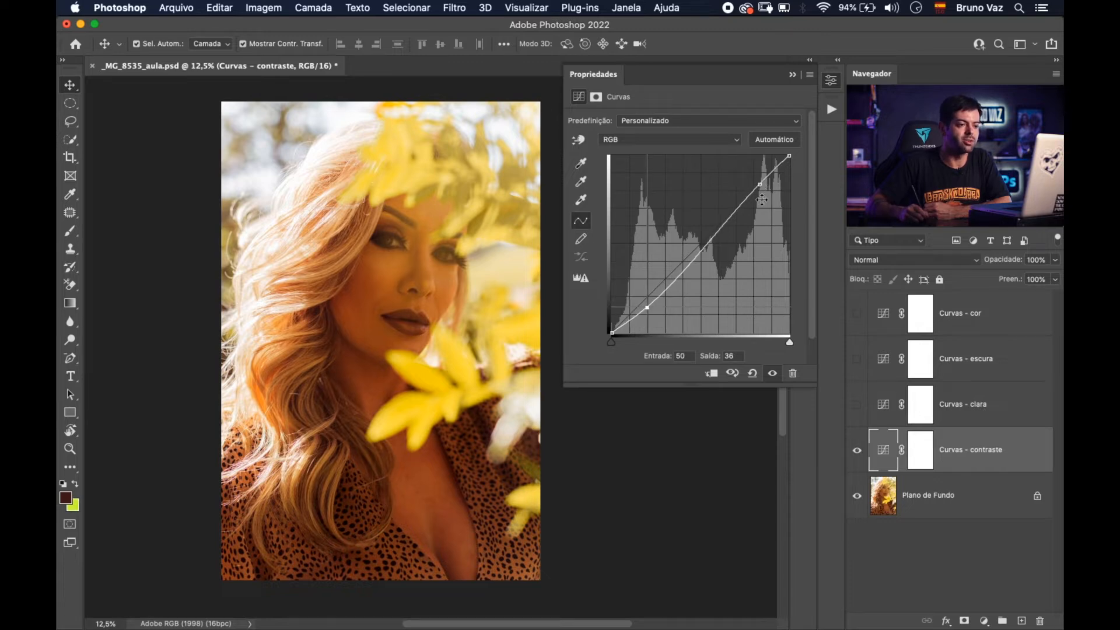
click(759, 184)
drag(760, 184, 757, 180)
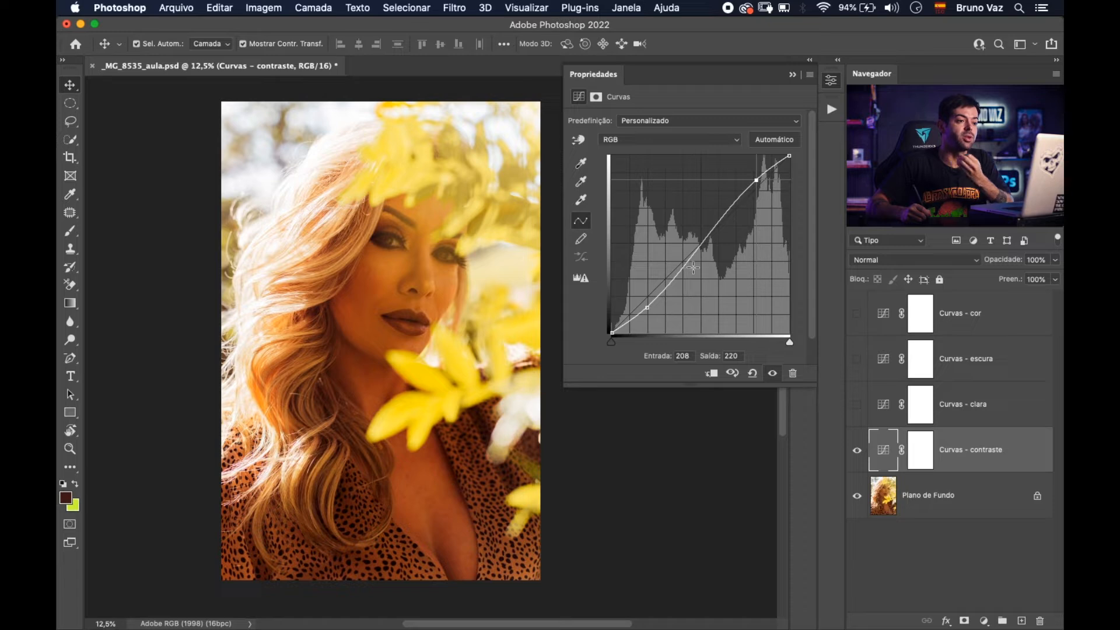
click(857, 451)
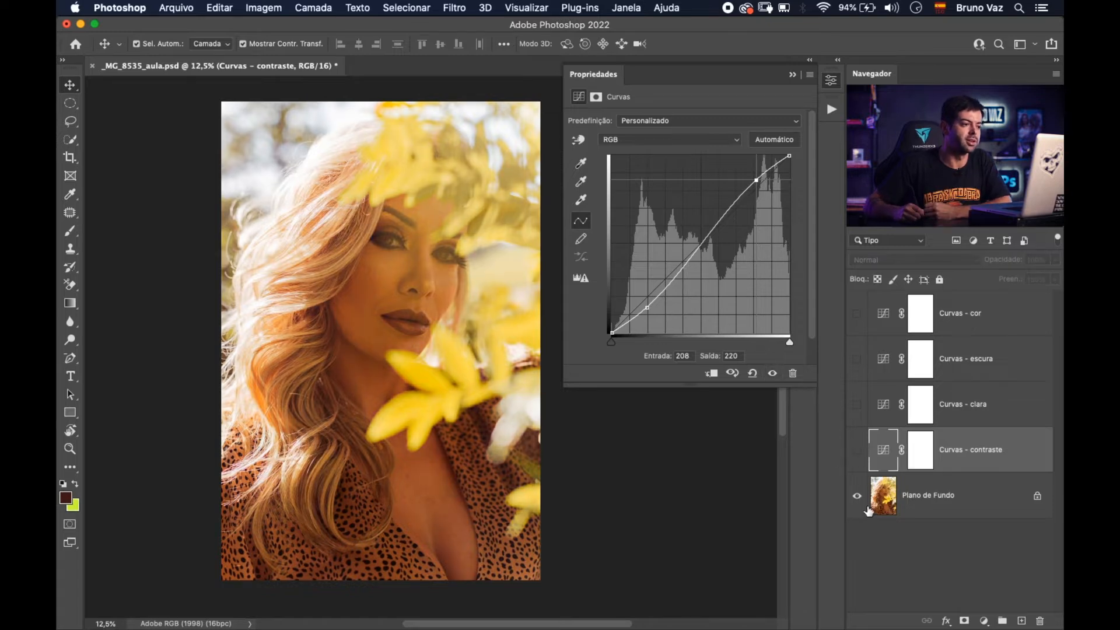
click(857, 450)
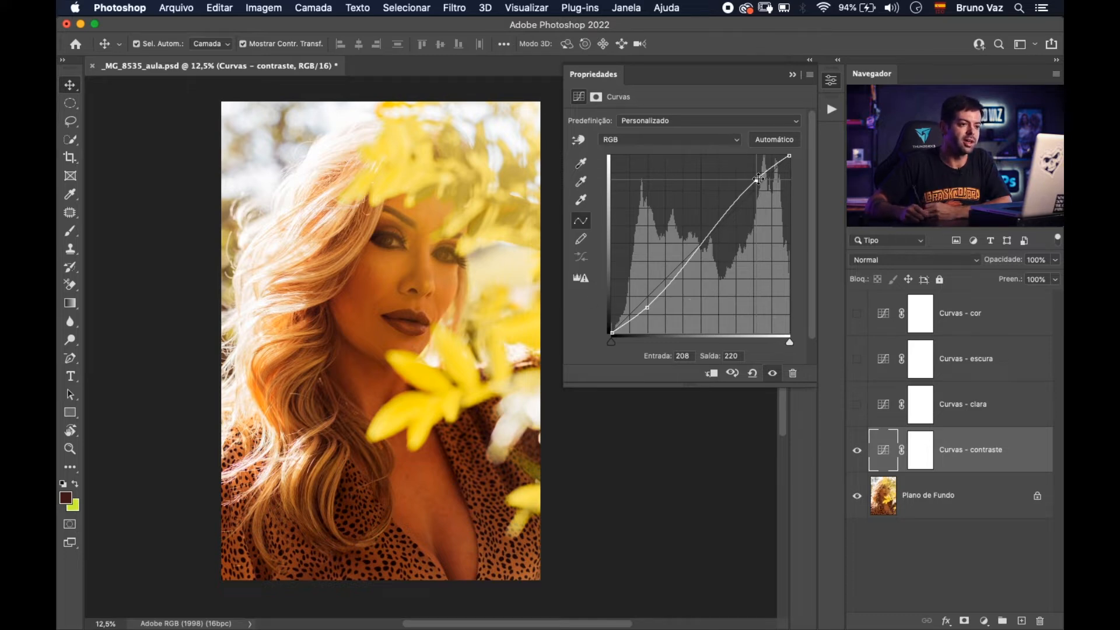
Try raising the highlight point and adding midtone points at input 115, output 108 and input 167, output 179
click(647, 307)
drag(757, 180, 756, 176)
drag(691, 252, 692, 257)
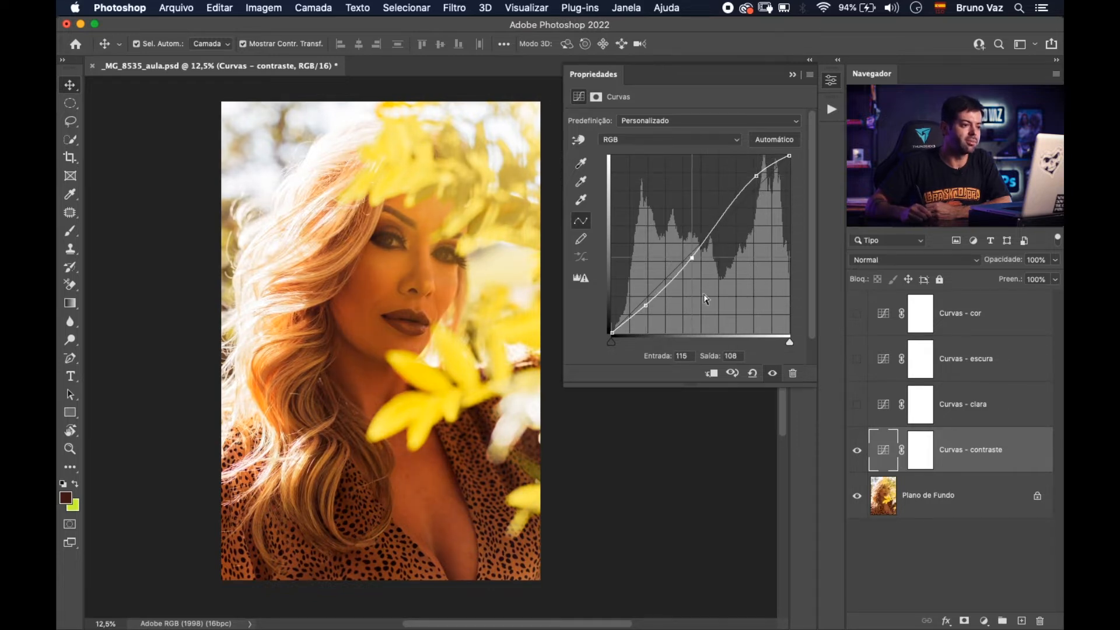
click(723, 209)
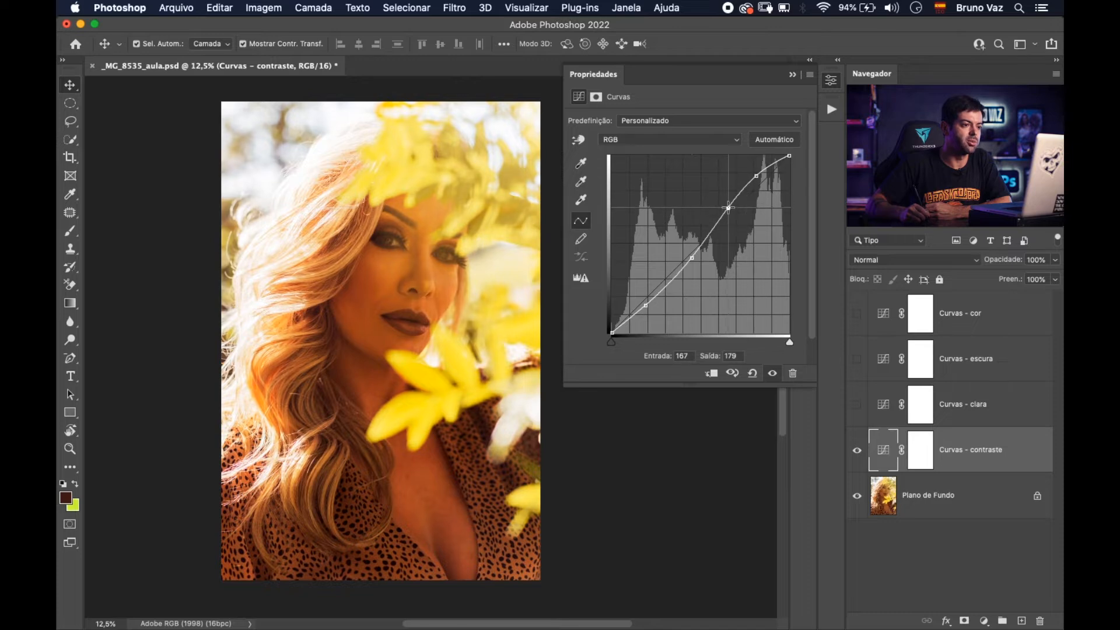
Delete the two extra midtone points and move the shadow point to input 48, output 44
key(BackSpace)
click(692, 257)
key(BackSpace)
drag(647, 305, 649, 301)
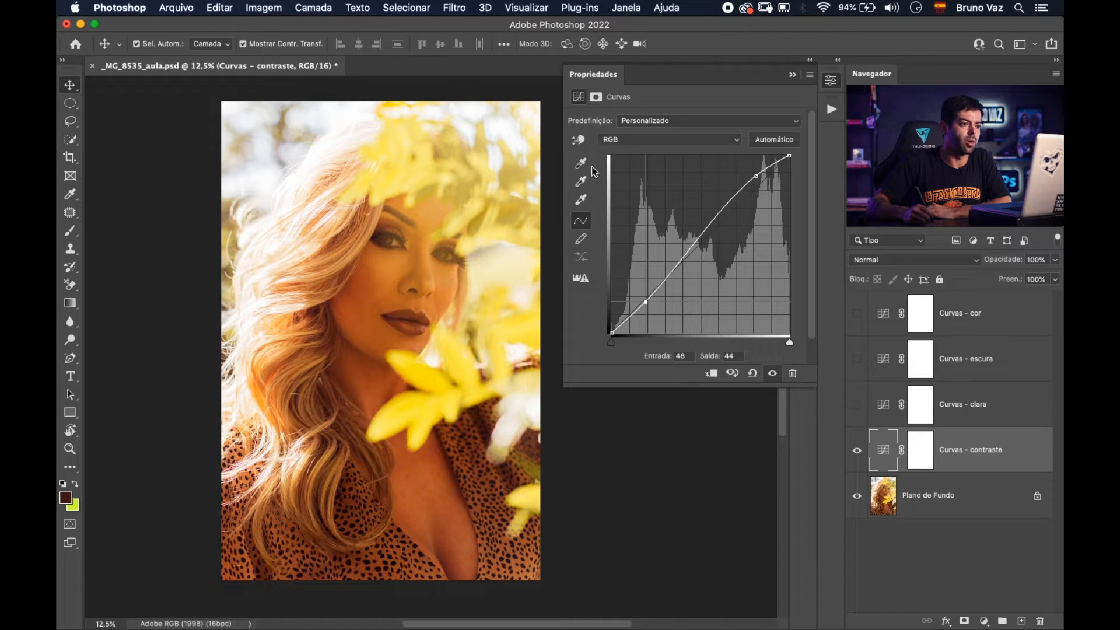
click(730, 143)
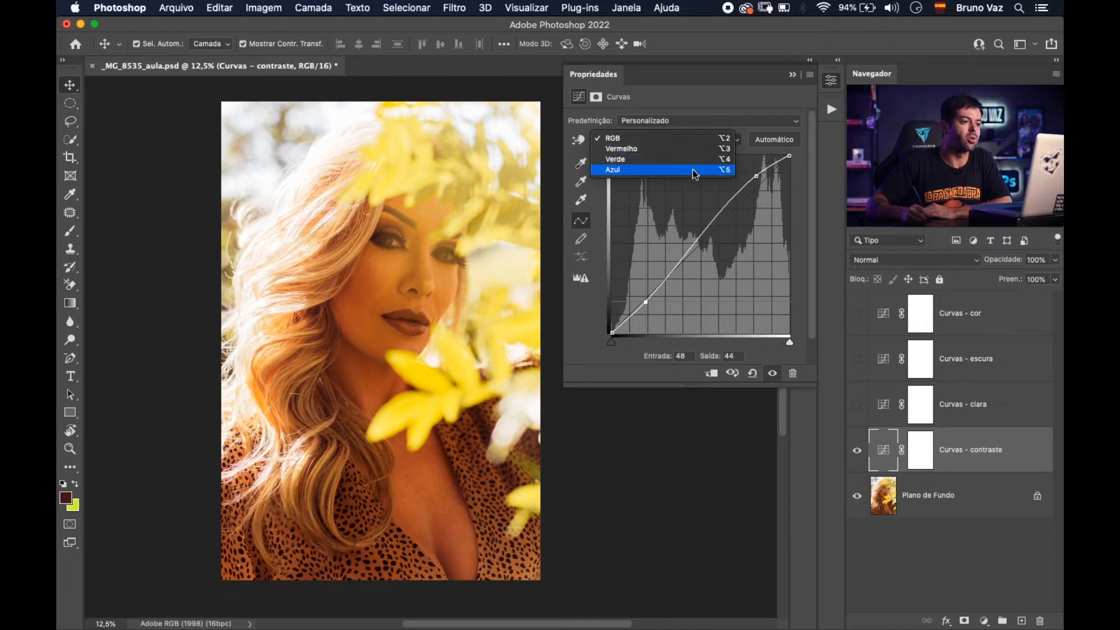
click(722, 103)
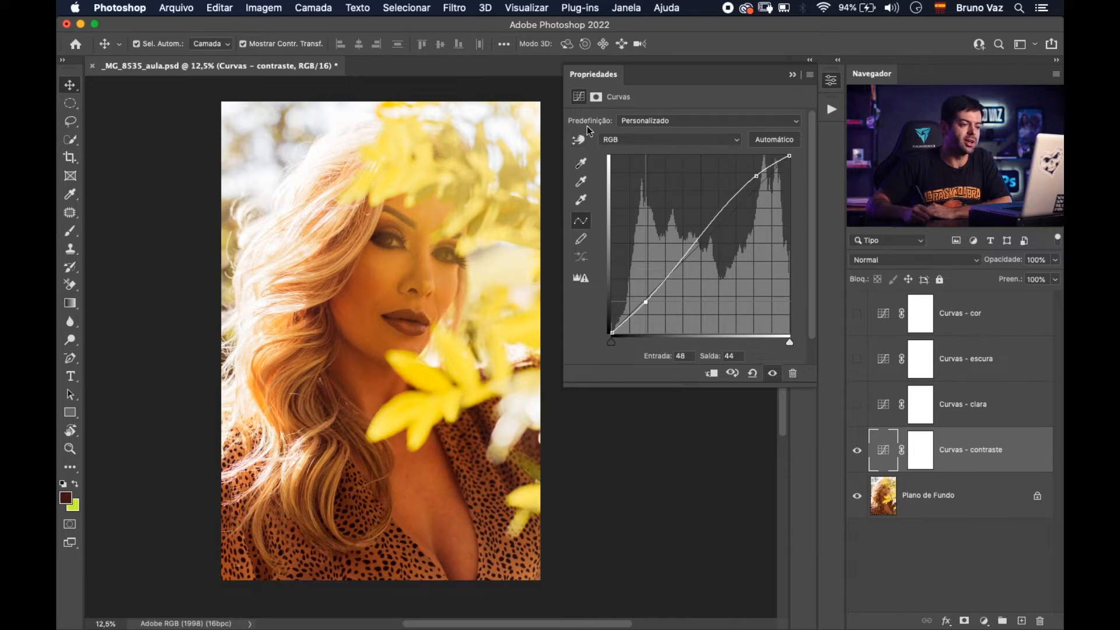
click(720, 118)
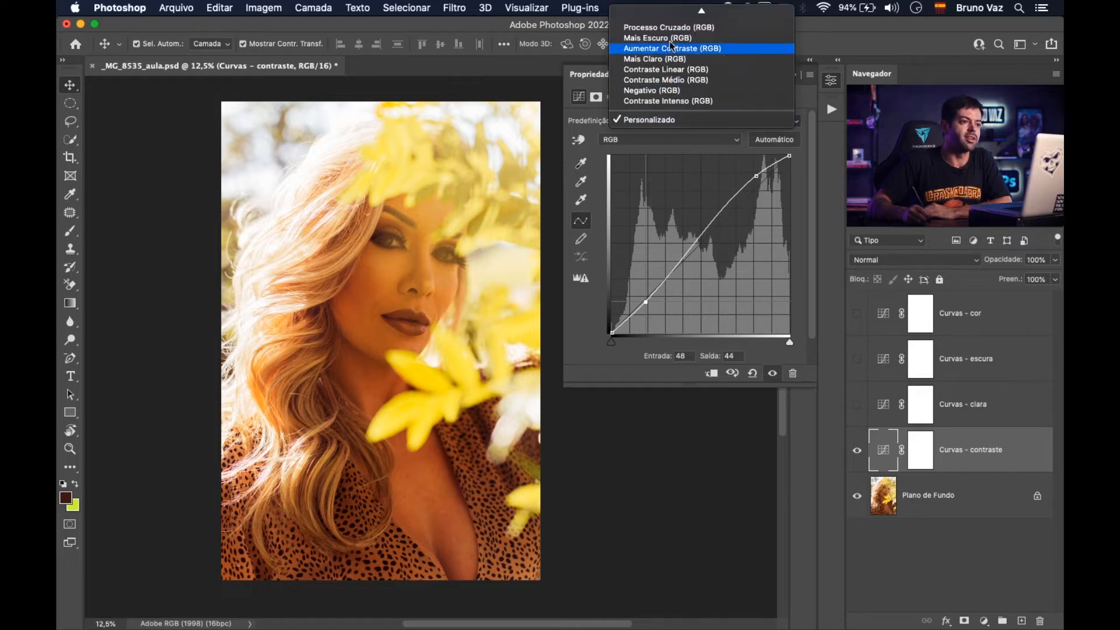
mouse_move(675, 10)
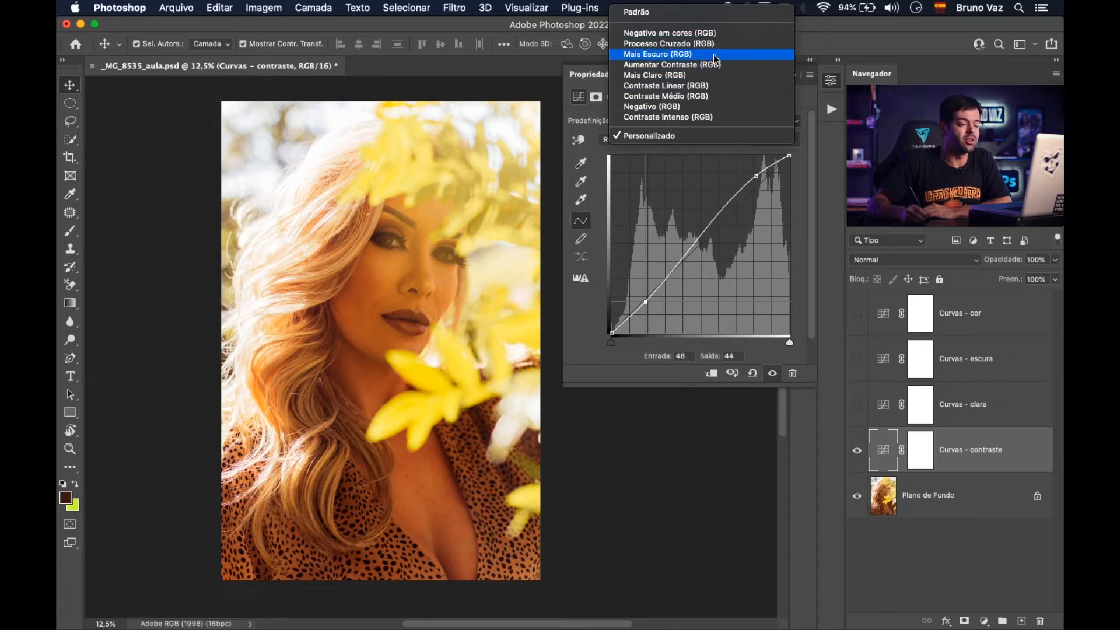
click(682, 148)
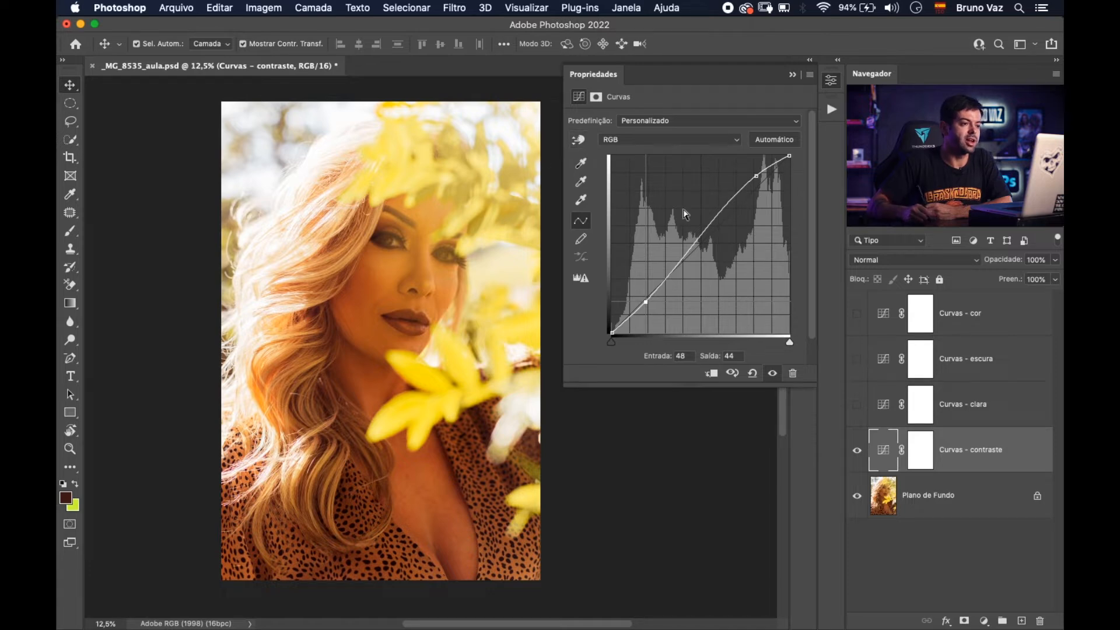
Try the on-image adjustment tool, adding curve points from tones sampled on the hair, the neckline, a yellow leaf and the face
click(579, 142)
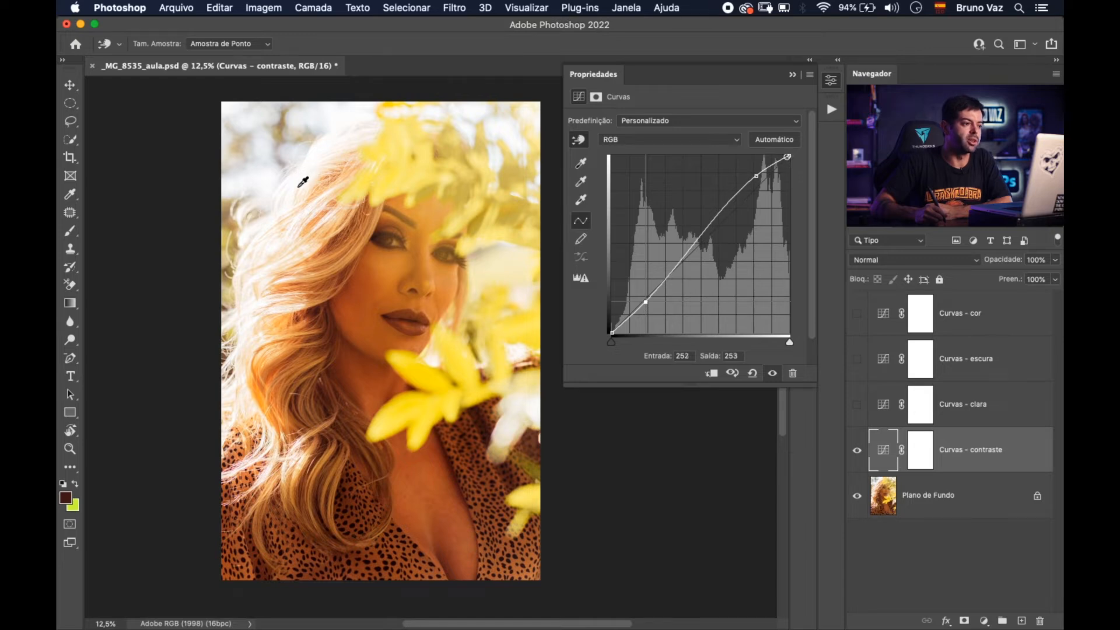
click(289, 232)
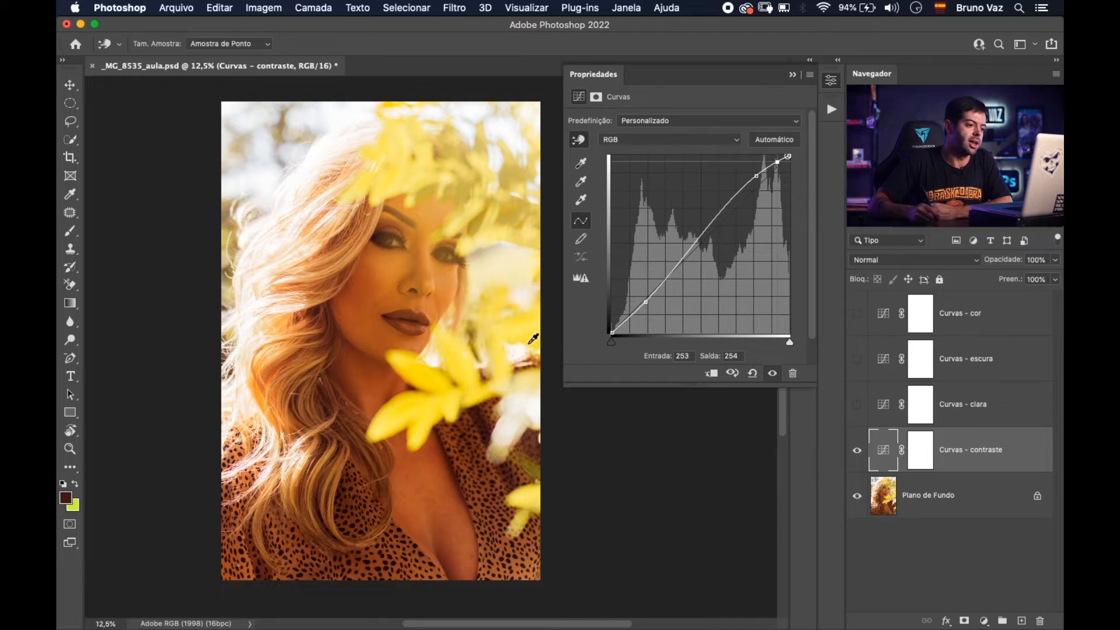
click(483, 430)
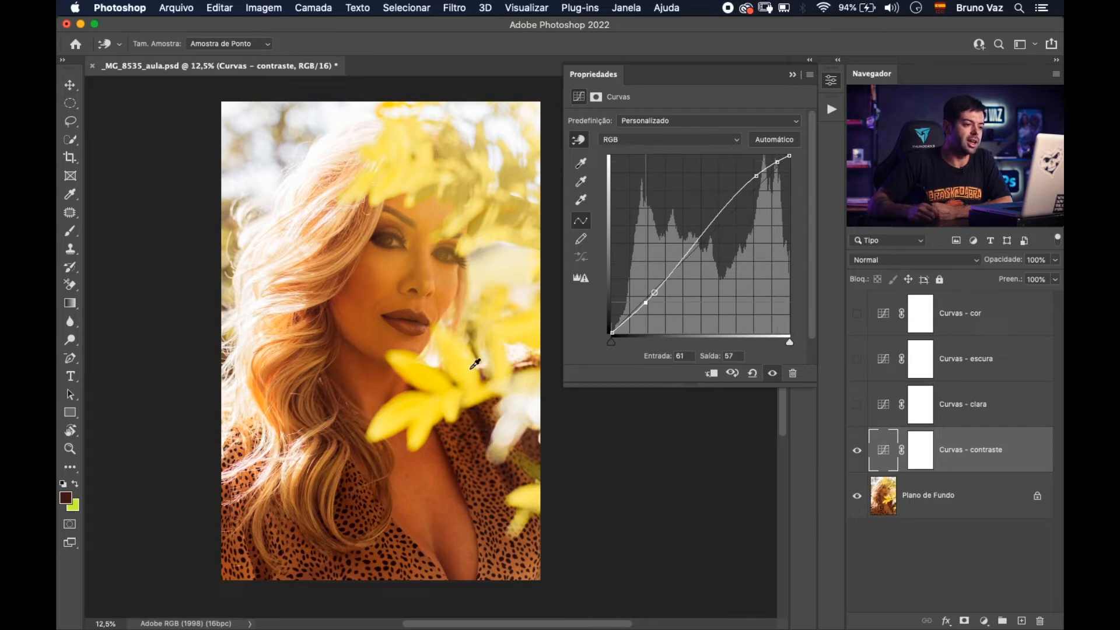
click(430, 379)
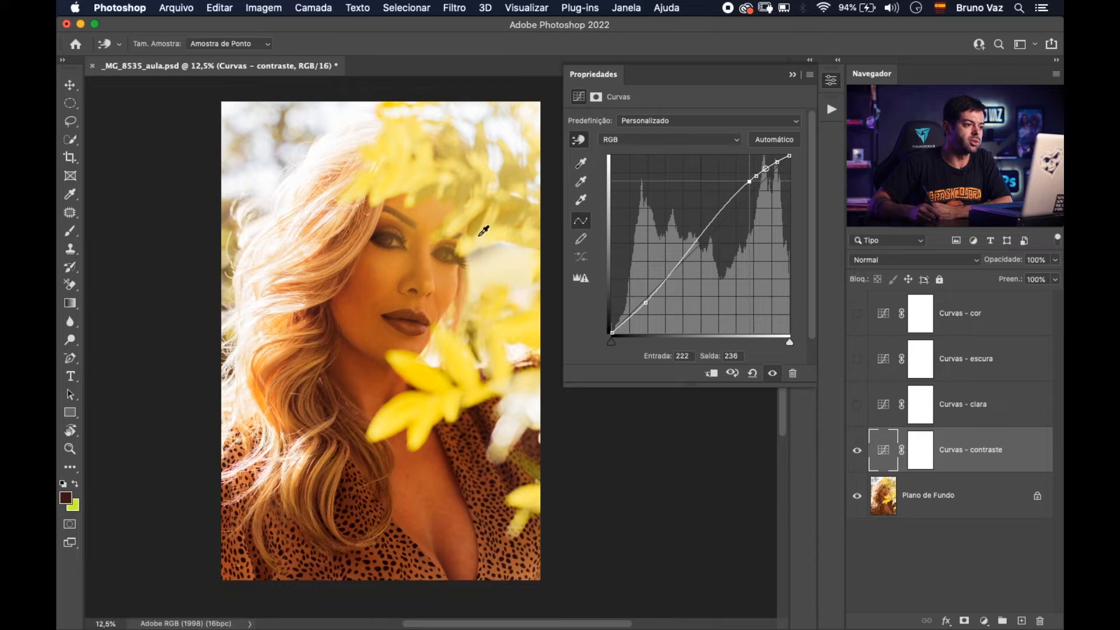
click(387, 268)
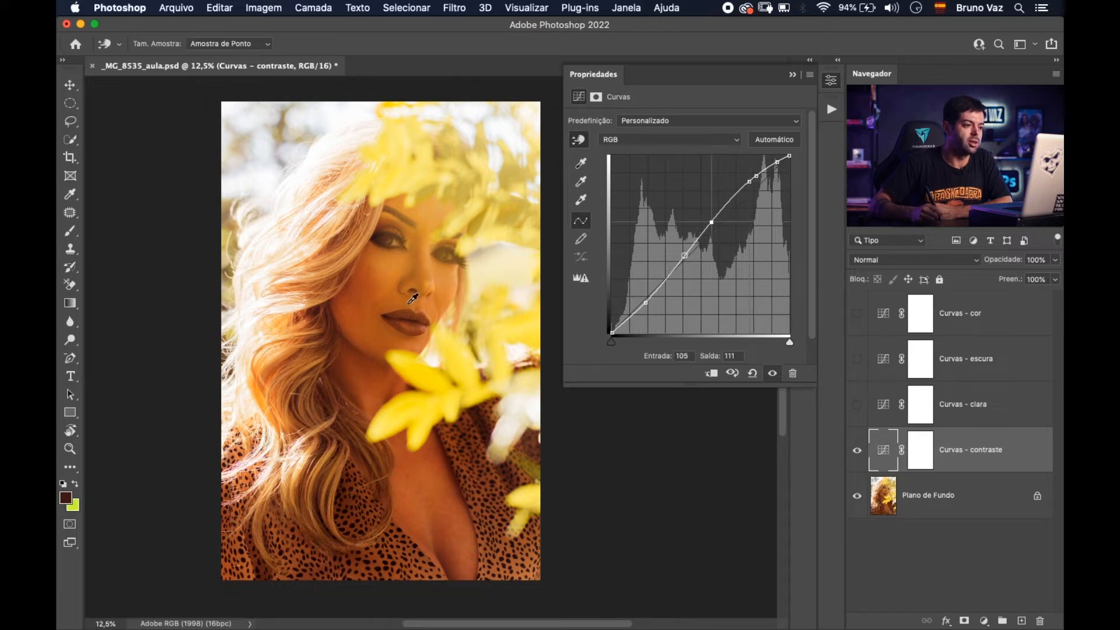
Try lowering the shadow point of the curve, and undo the curve experiments back to the two-point S-curve
click(646, 303)
drag(648, 306, 646, 309)
click(711, 224)
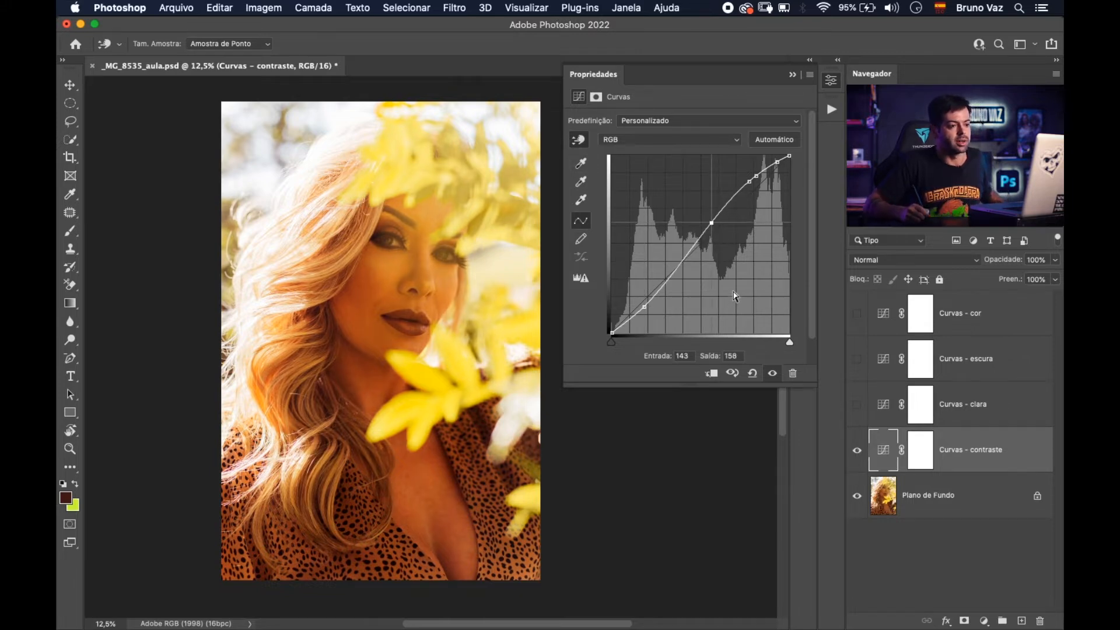
key(super+z)
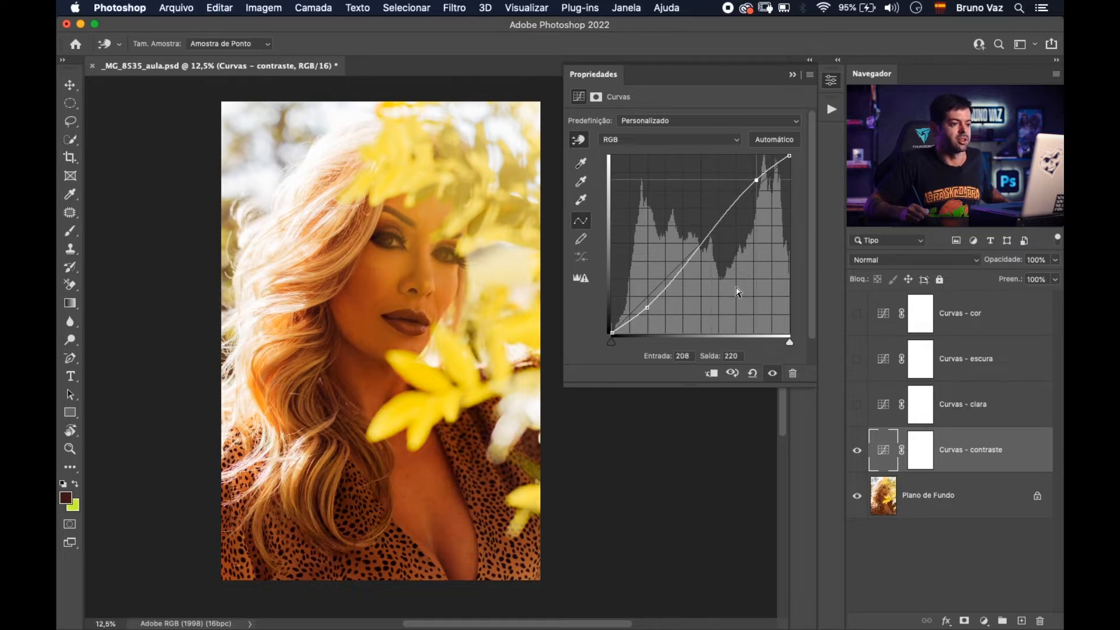
Set the contrast curve's shadow point to input 49, output 39, and hide the Curvas - contraste layer
click(646, 312)
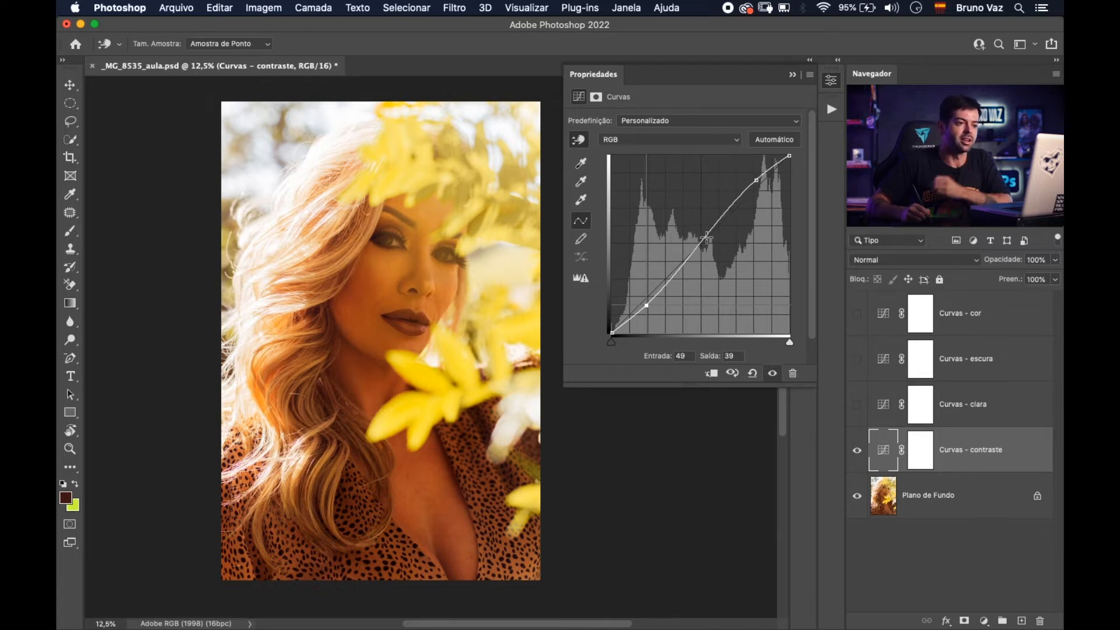
click(793, 75)
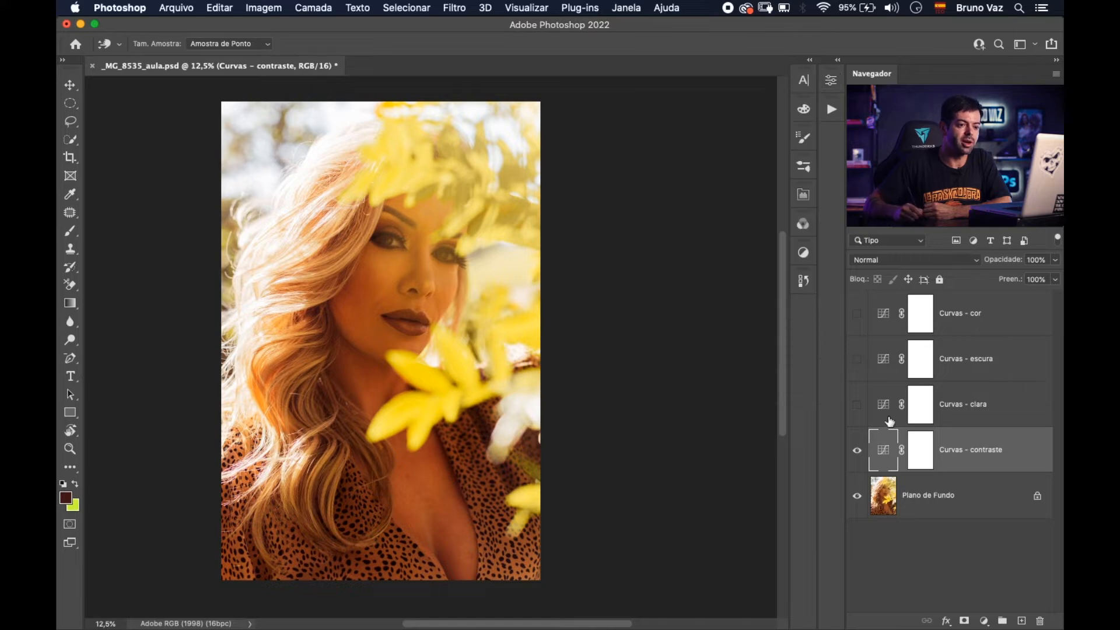
click(858, 453)
Make the Curvas - clara layer visible and select it, with Curvas - escura hidden
click(857, 368)
click(970, 362)
key(v)
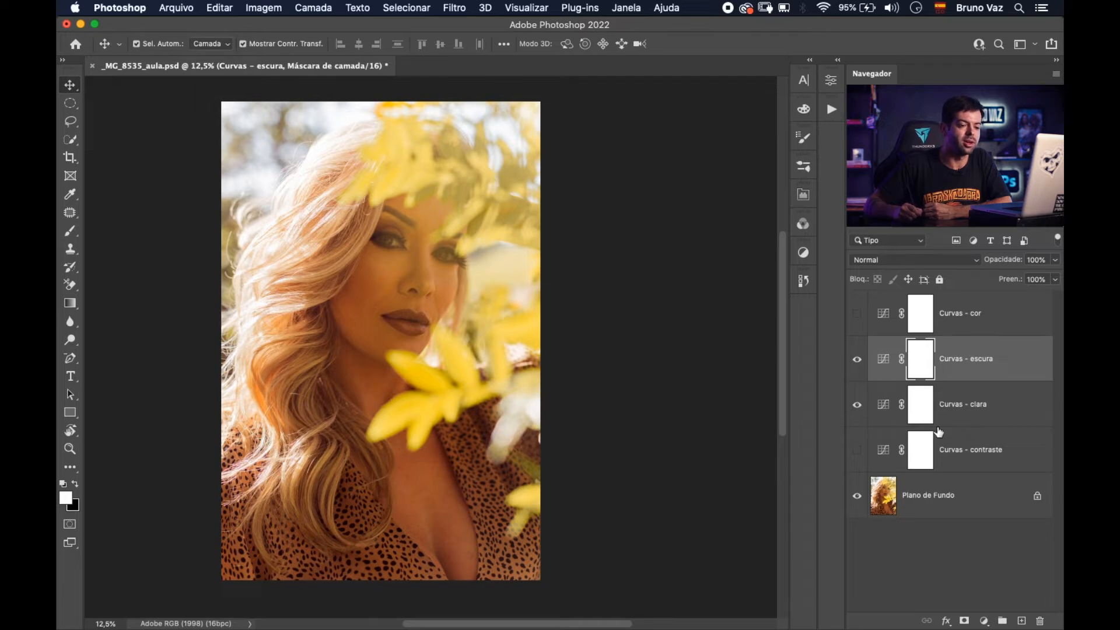
click(857, 359)
click(978, 420)
Raise the Curvas - clara midtone point to input 102, output 146, and invert the layer's mask to black
click(890, 410)
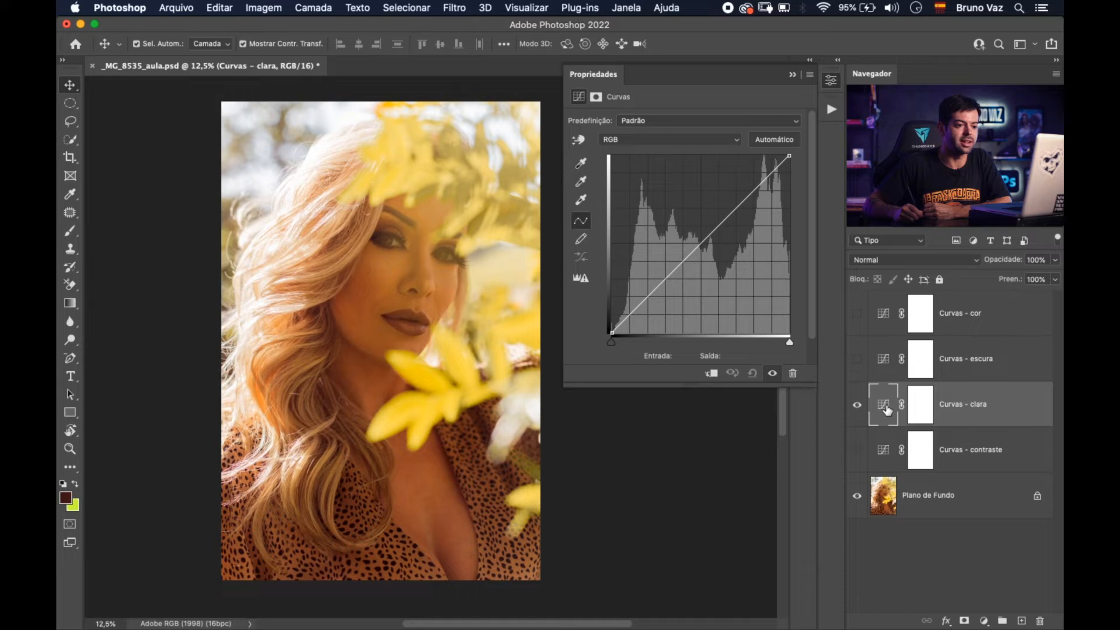
click(701, 248)
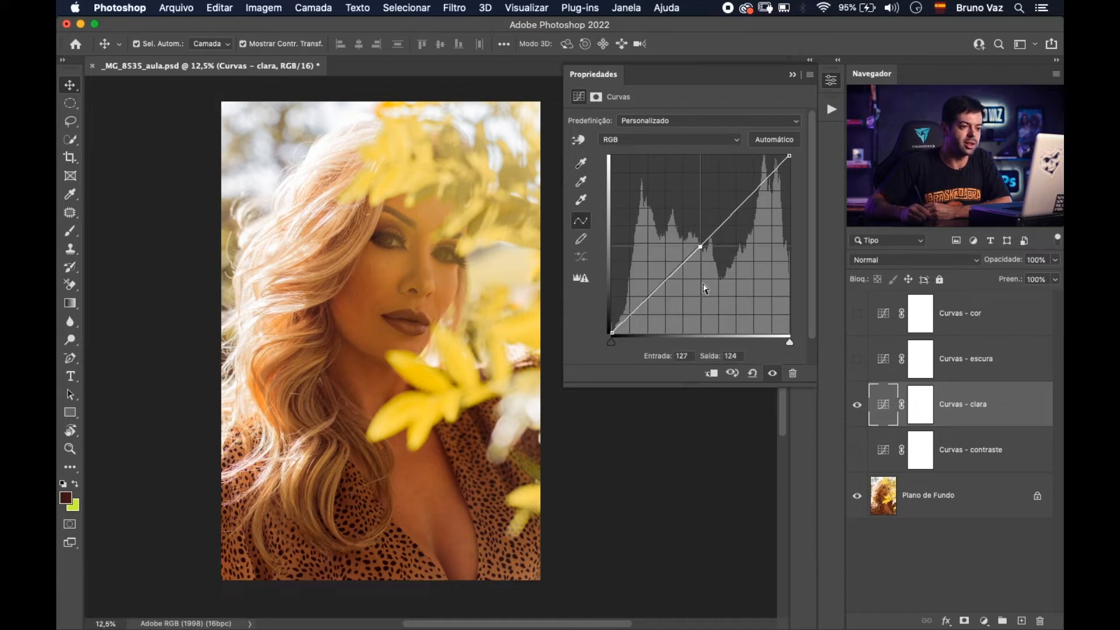
drag(700, 247, 682, 231)
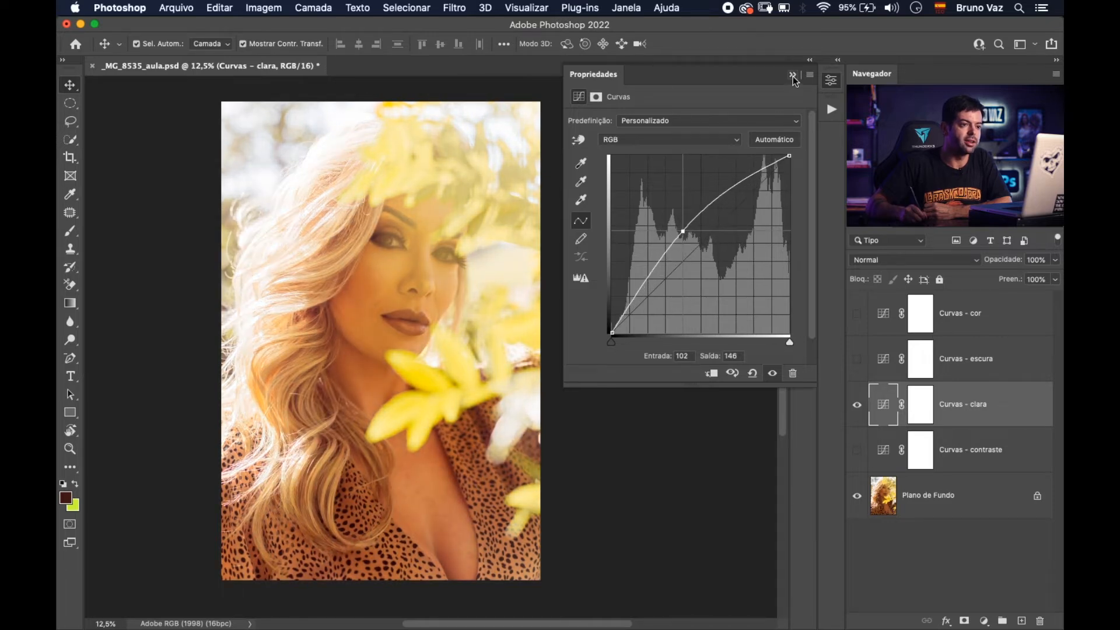
click(793, 75)
click(923, 412)
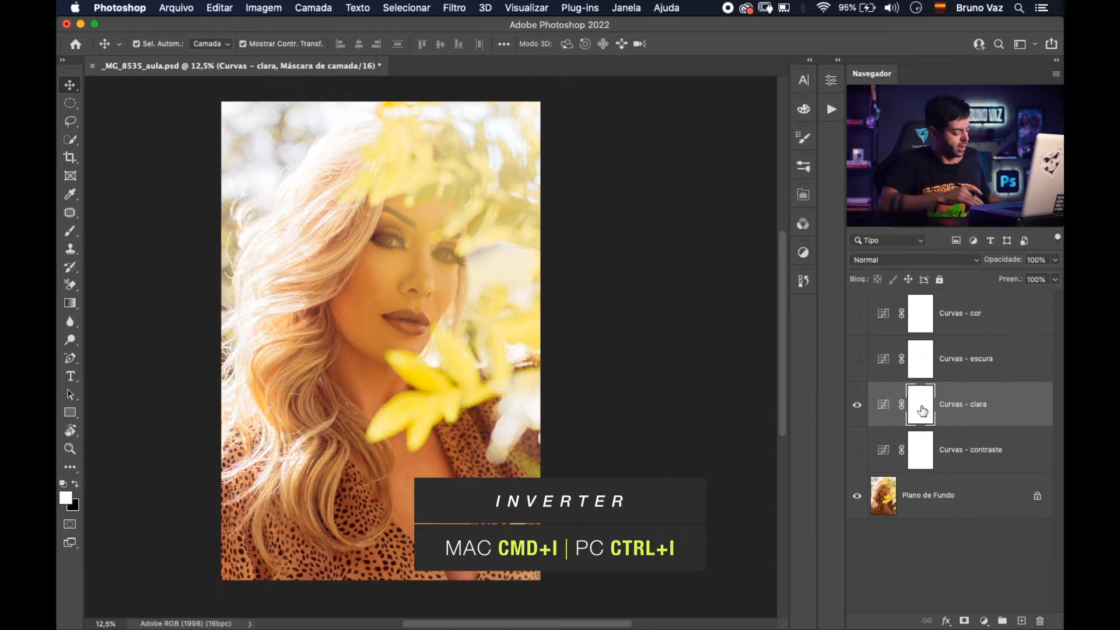
key(super+i)
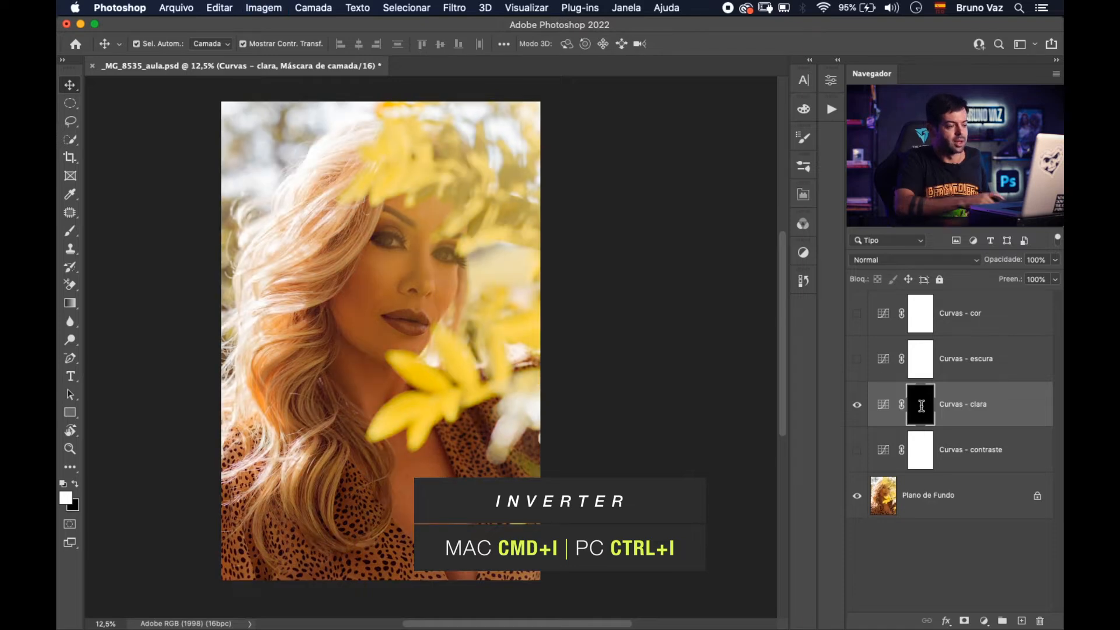
Show Curvas - escura, lower its midtone point to input 143, output 109, and invert its mask to black
click(852, 358)
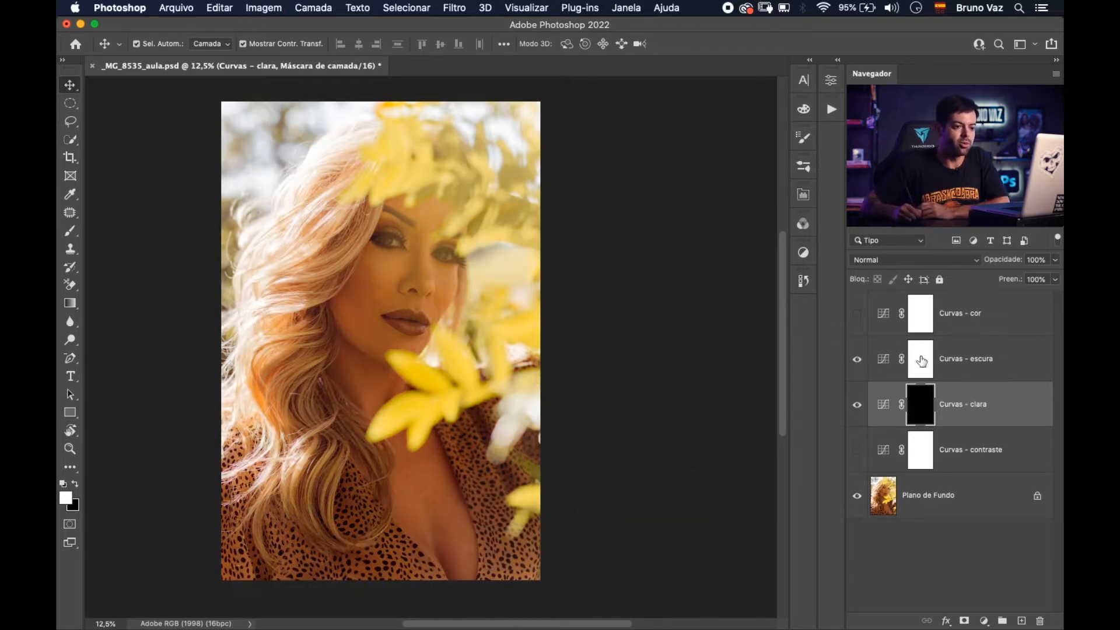
click(956, 358)
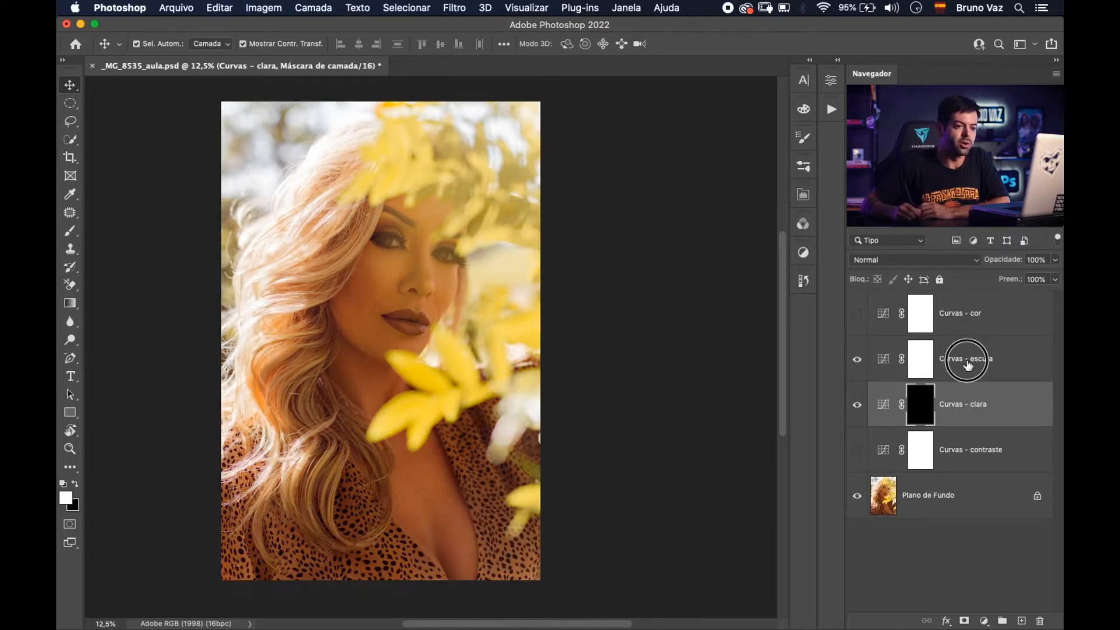
double_click(885, 363)
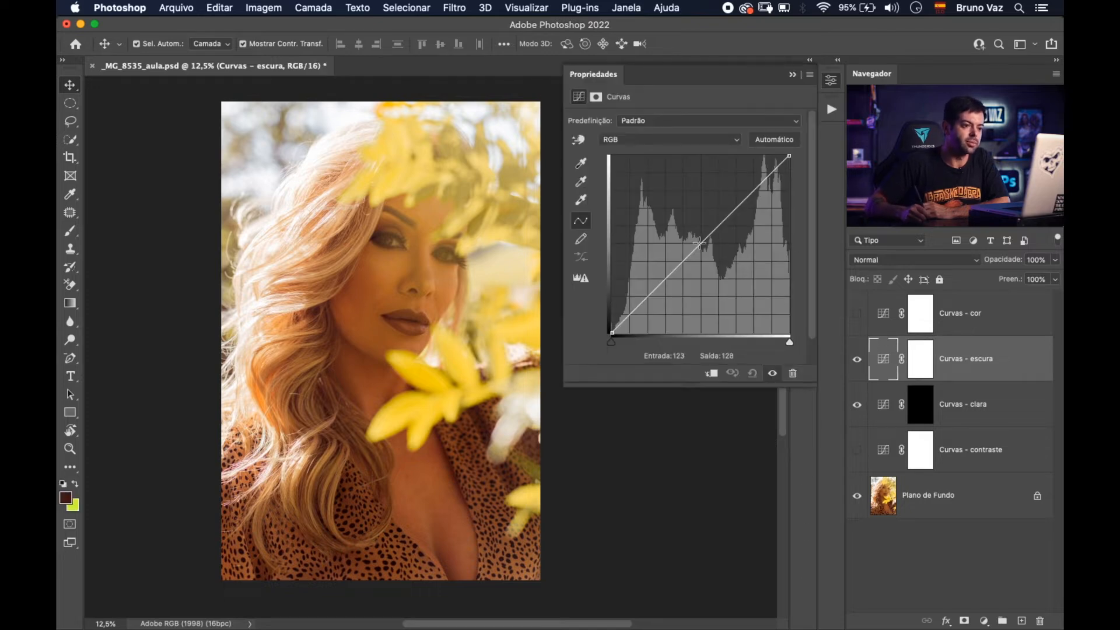
drag(704, 245, 711, 259)
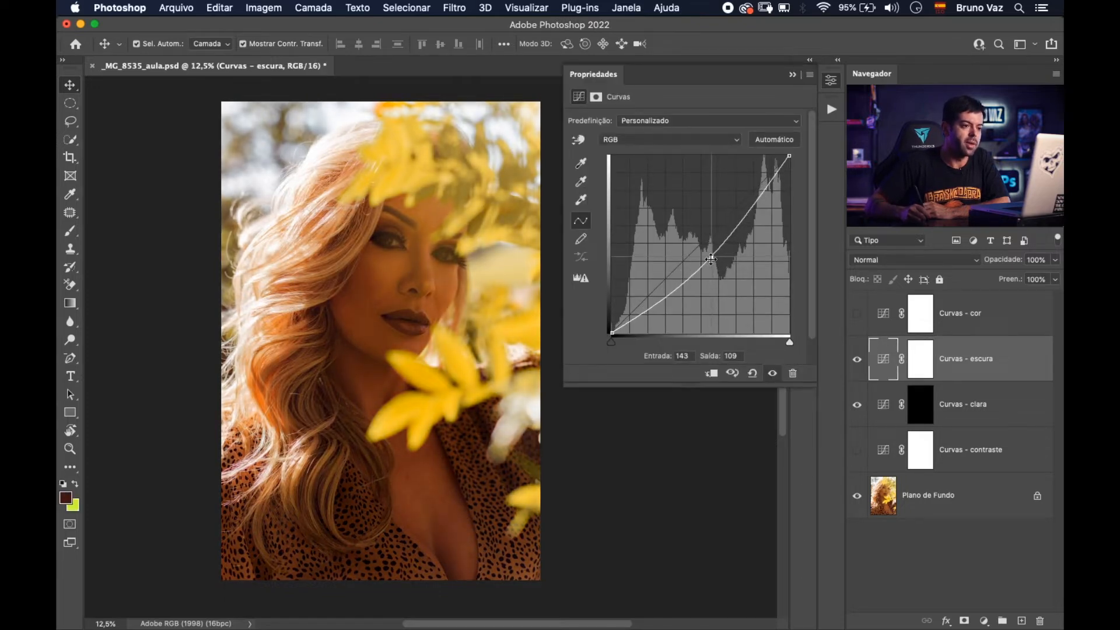
click(792, 75)
click(921, 360)
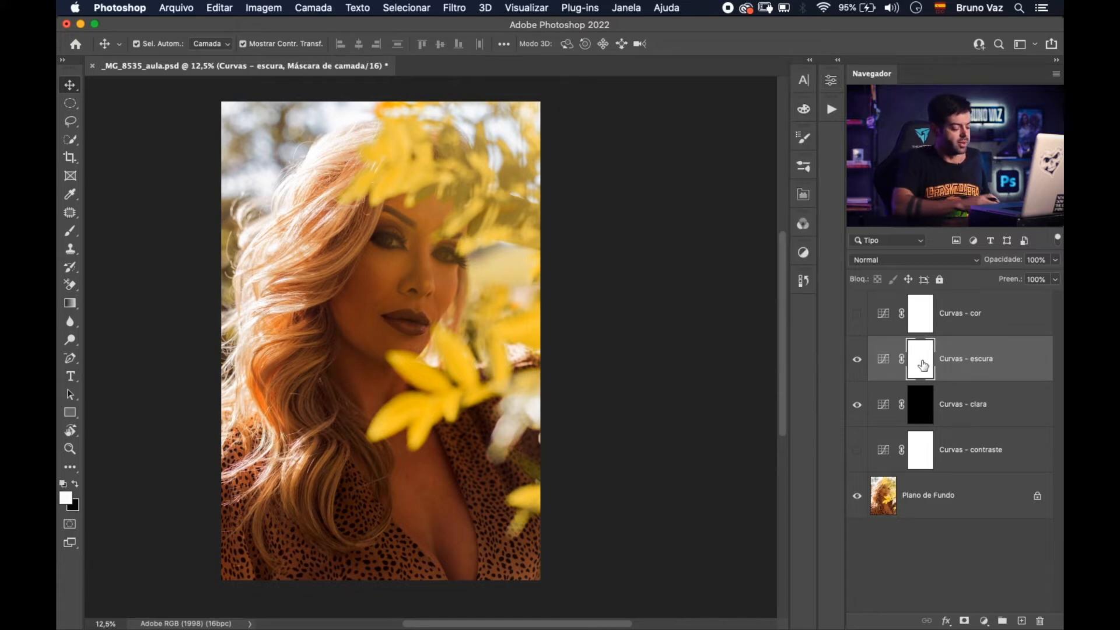
key(super+i)
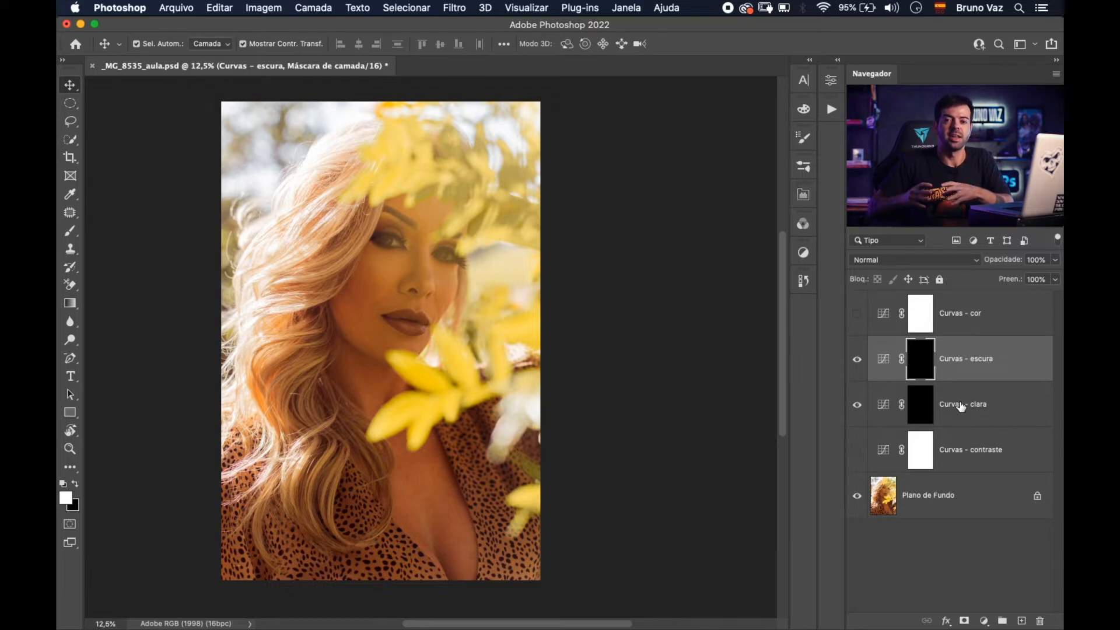
Paint white over the face and neckline on the Curvas - clara mask with a soft 783 px brush at 8% flow
scroll(630, 387, left, 3)
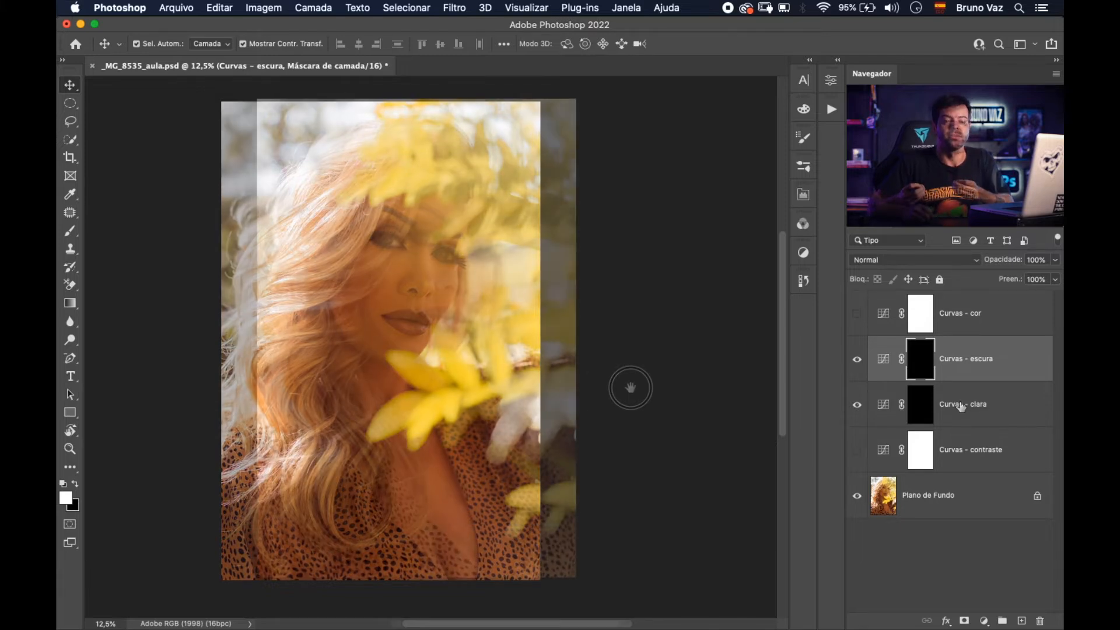
click(920, 412)
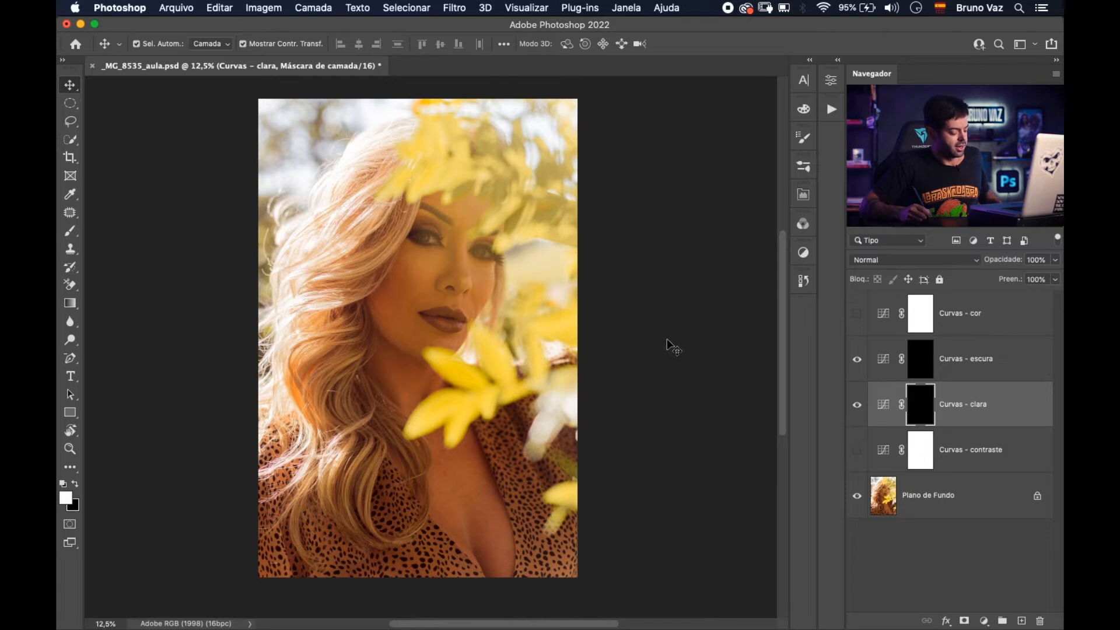
key(b)
drag(365, 357, 444, 187)
click(454, 44)
key(Return)
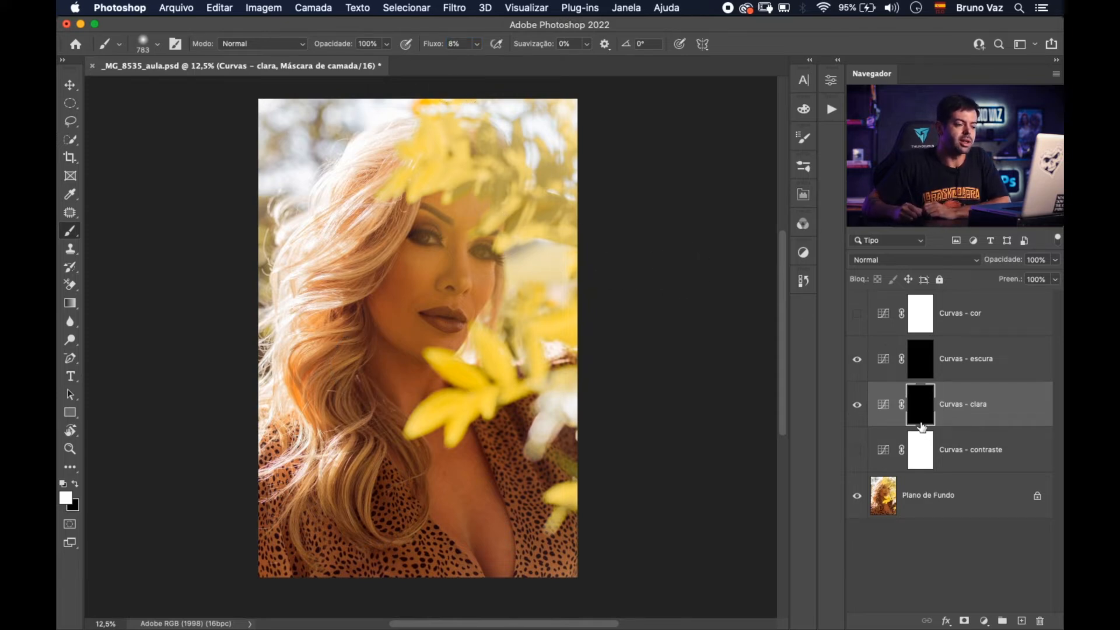
mouse_move(426, 254)
mouse_down()
mouse_move(407, 270)
mouse_move(407, 321)
mouse_up()
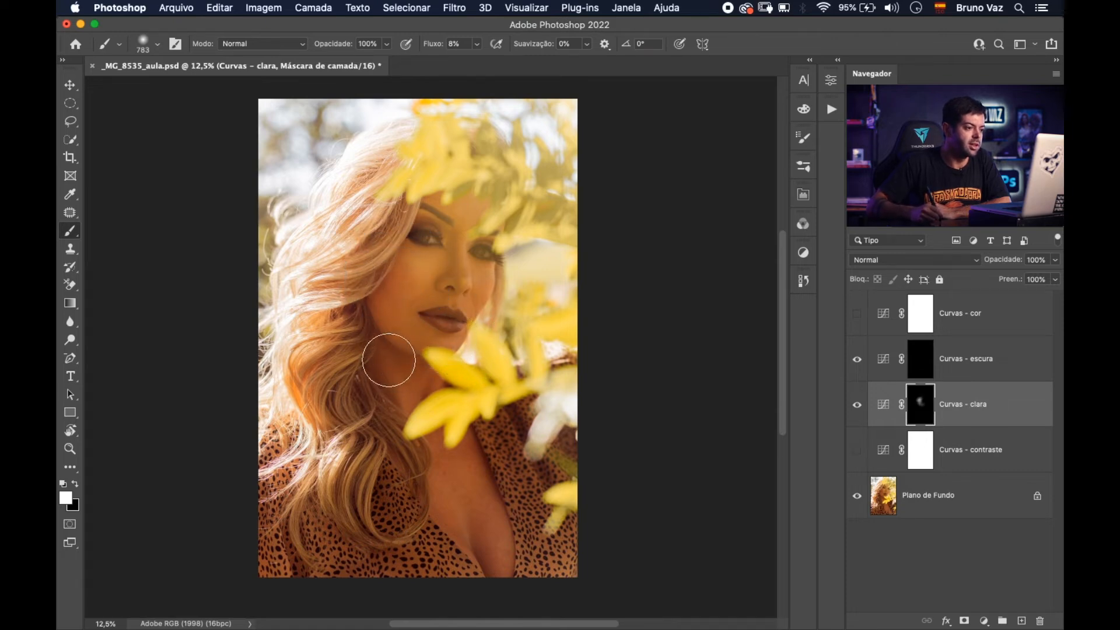
drag(475, 463, 475, 487)
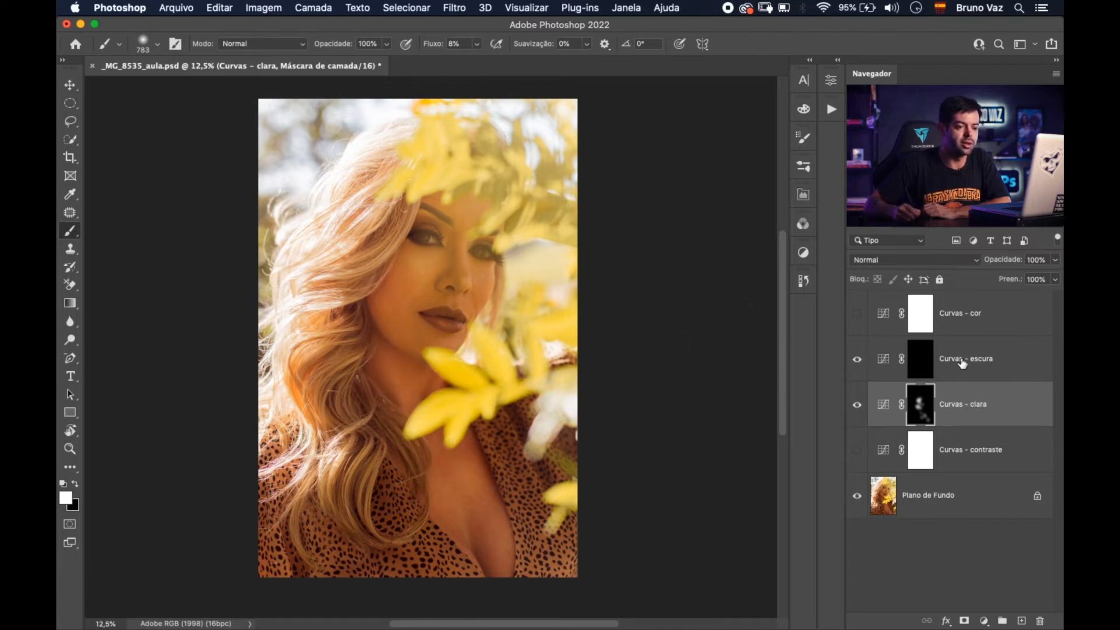
Paint white over the hair and lower neckline on the Curvas - escura mask, raising the brush flow to 13%
click(962, 363)
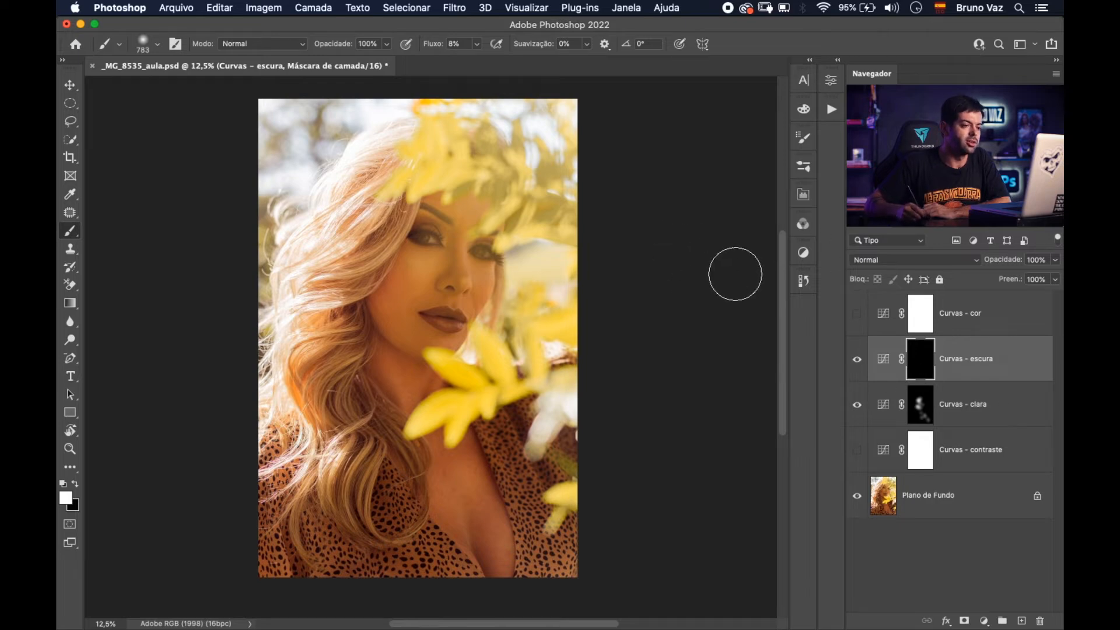
drag(387, 195, 393, 200)
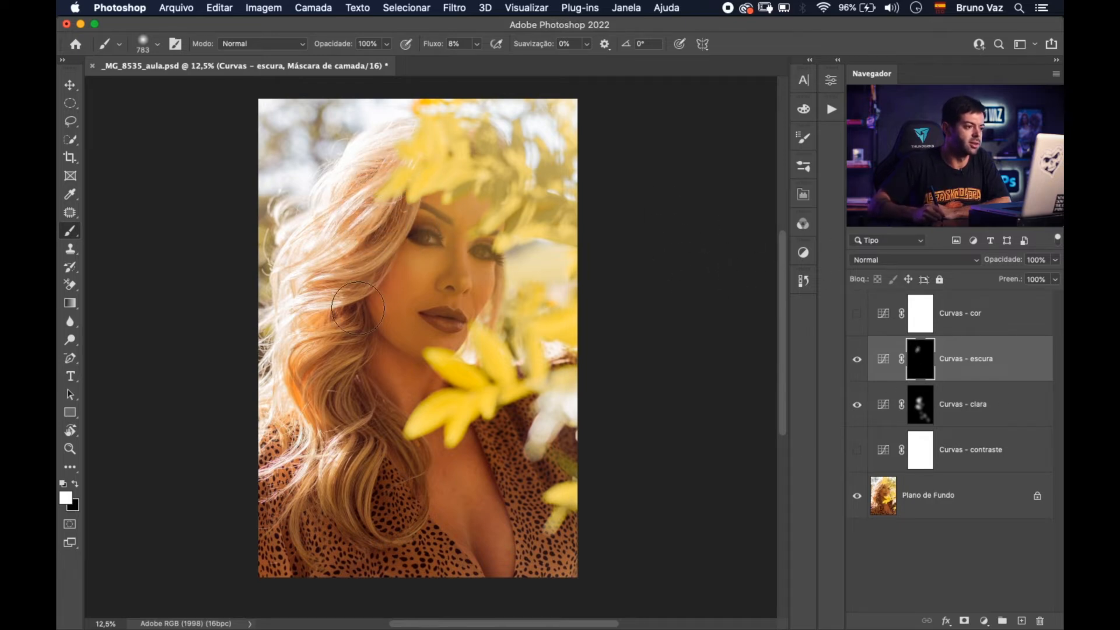
mouse_move(358, 308)
mouse_down()
mouse_move(345, 303)
mouse_move(350, 358)
mouse_move(400, 439)
mouse_move(365, 283)
mouse_up()
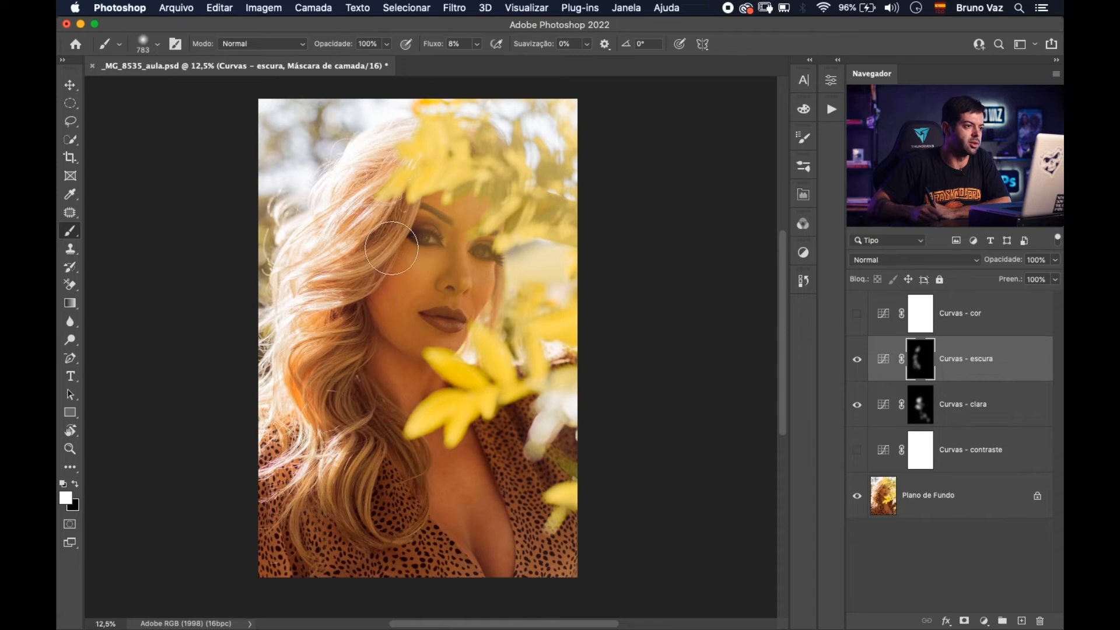
drag(431, 45, 433, 47)
mouse_move(388, 200)
mouse_down()
mouse_move(337, 325)
mouse_move(356, 443)
mouse_up()
click(476, 521)
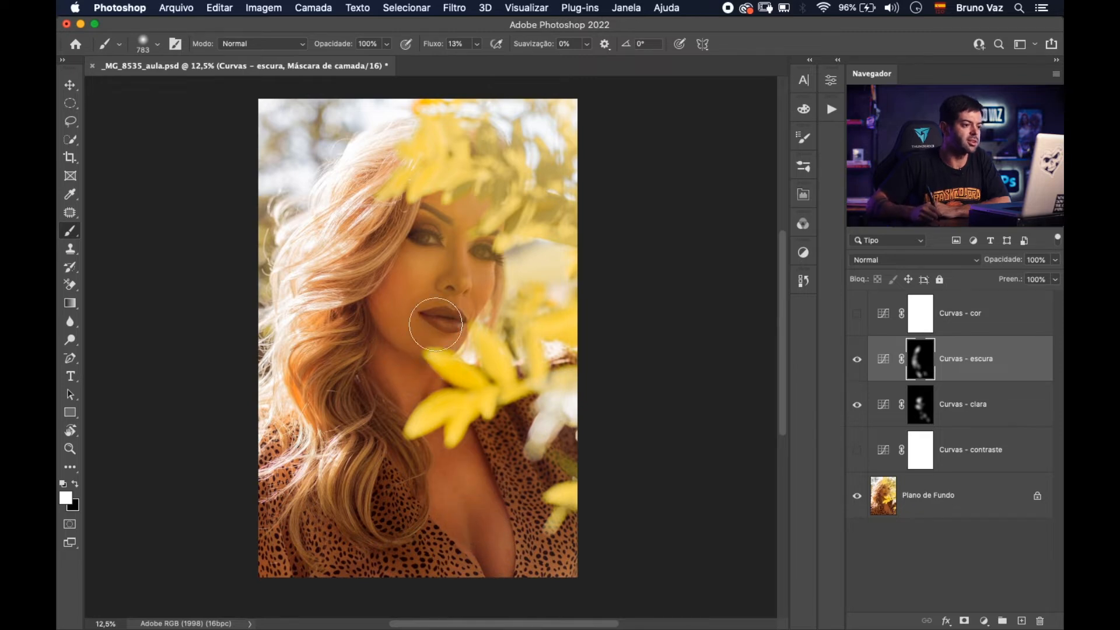
Paint fine highlights on the nose and lips in the Curvas - clara mask with a 109 px brush at 4% flow
key(z)
drag(429, 283, 488, 315)
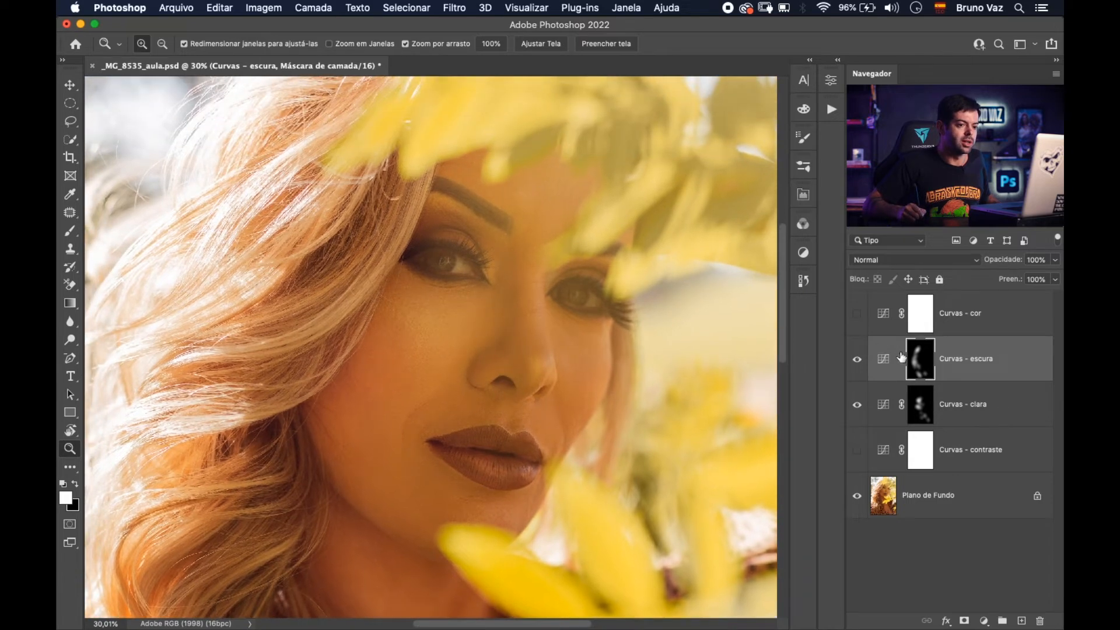
key(b)
drag(474, 259, 445, 291)
click(461, 43)
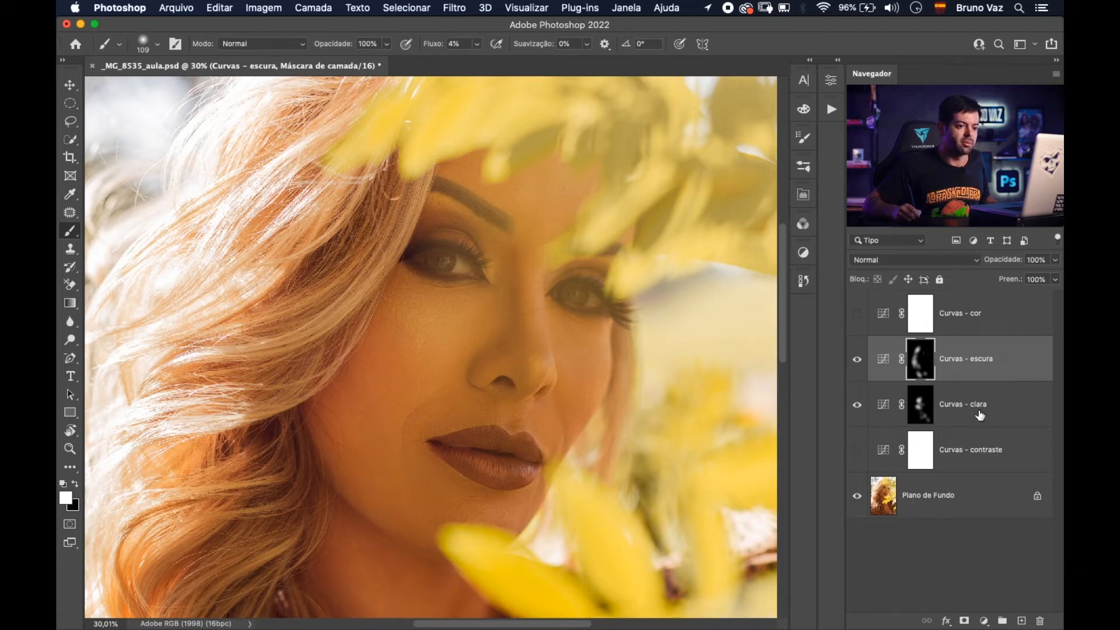
click(957, 415)
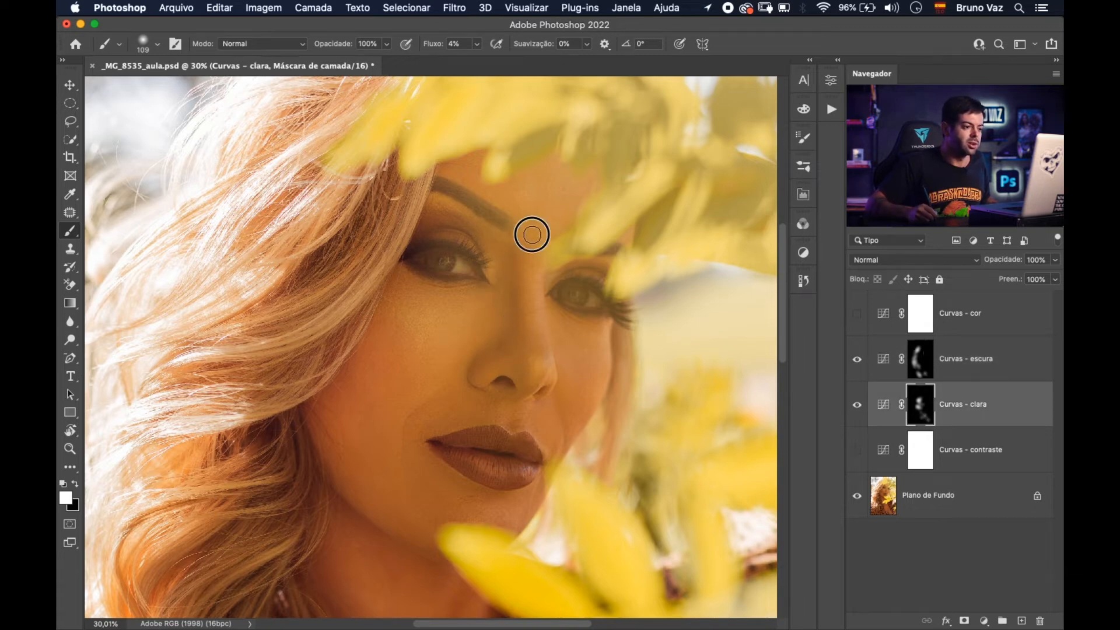
click(536, 376)
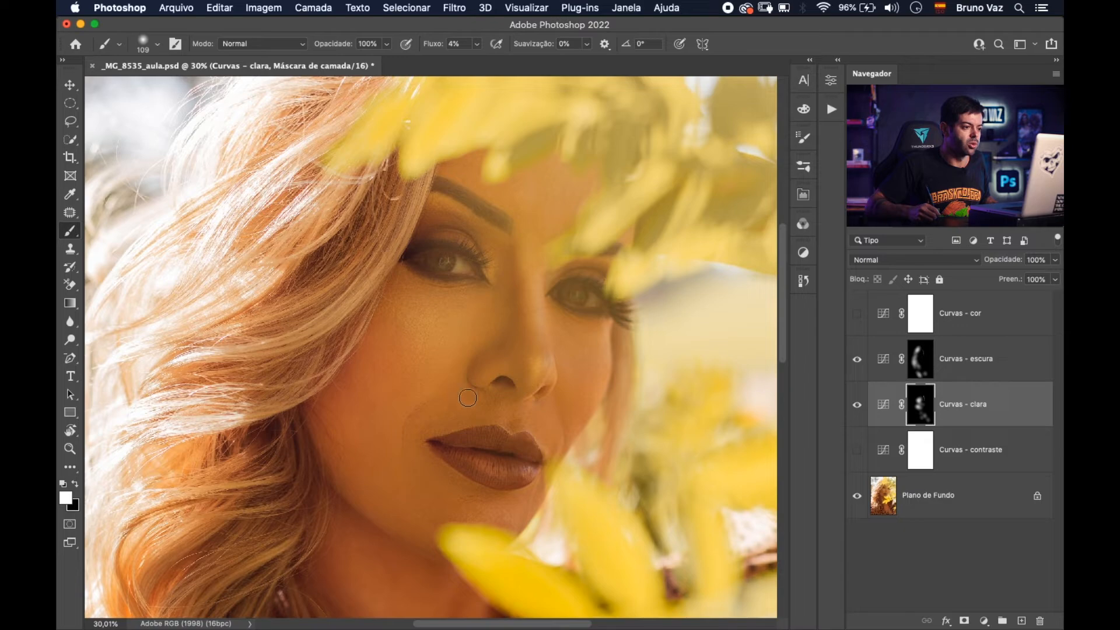
drag(483, 448, 518, 469)
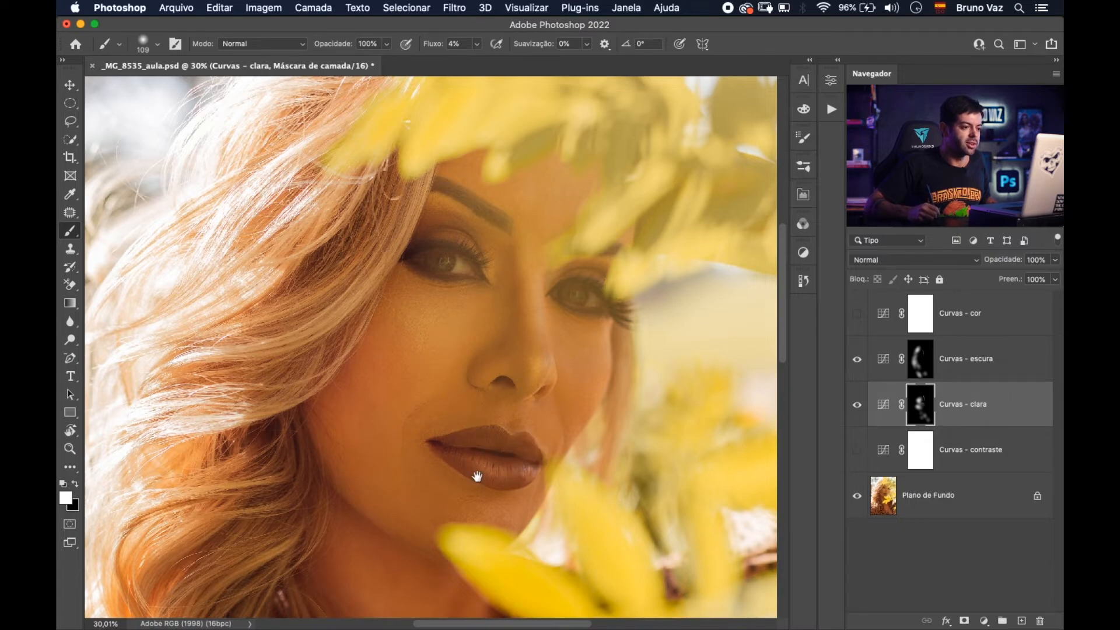
Brighten the neckline and jaw area on the Curvas - clara mask with a 296 px brush at 4% flow
scroll(479, 473, down, 10)
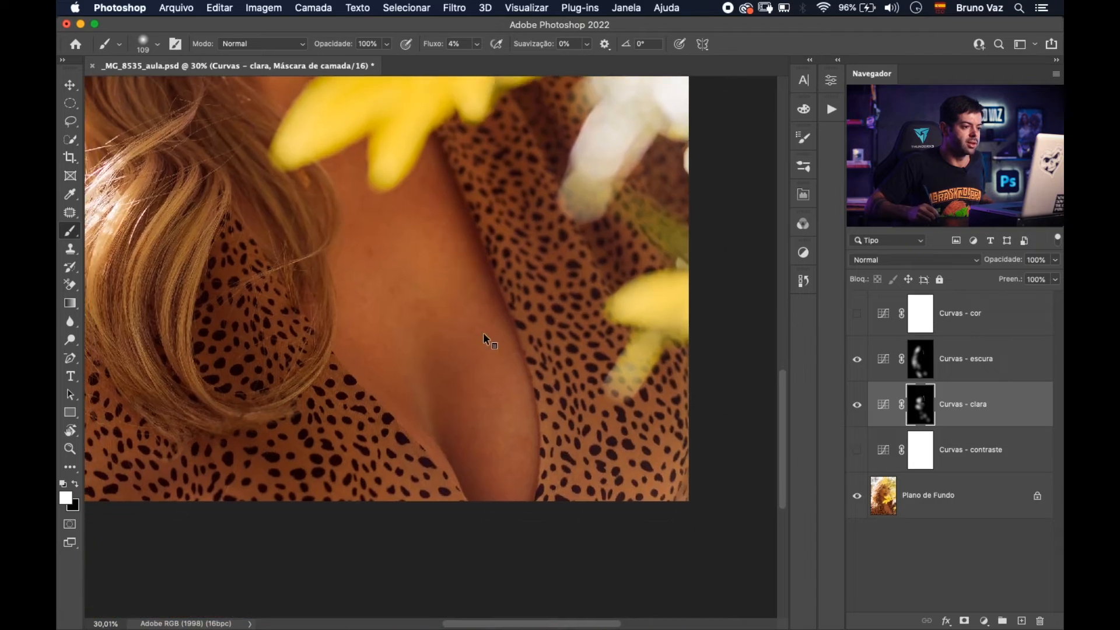
drag(499, 335, 524, 336)
scroll(424, 236, up, 5)
scroll(400, 318, up, 10)
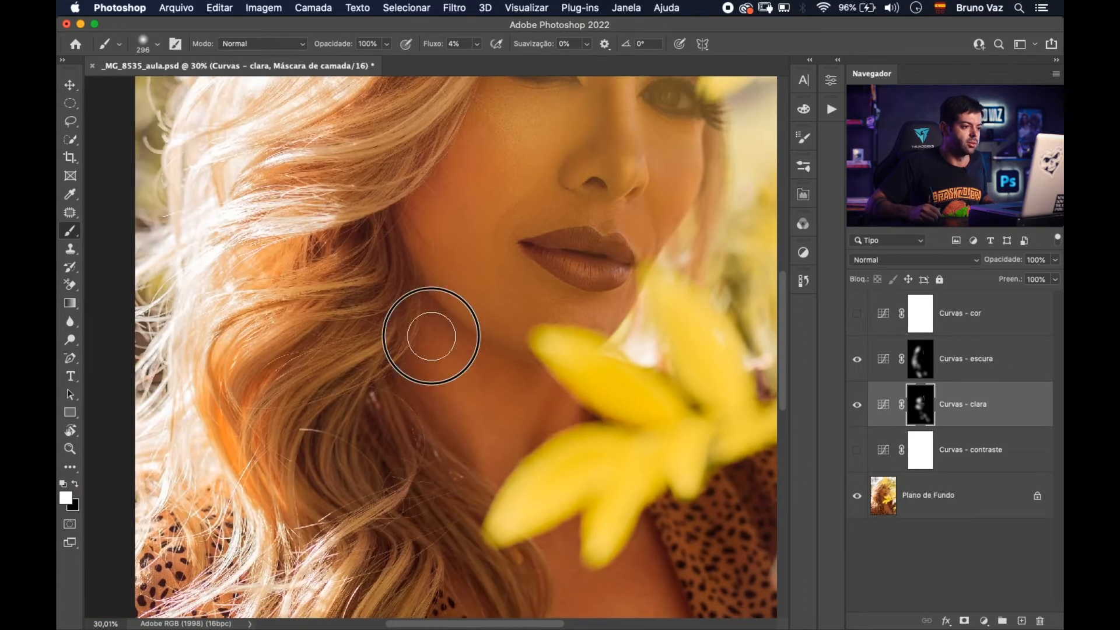
scroll(488, 383, up, 5)
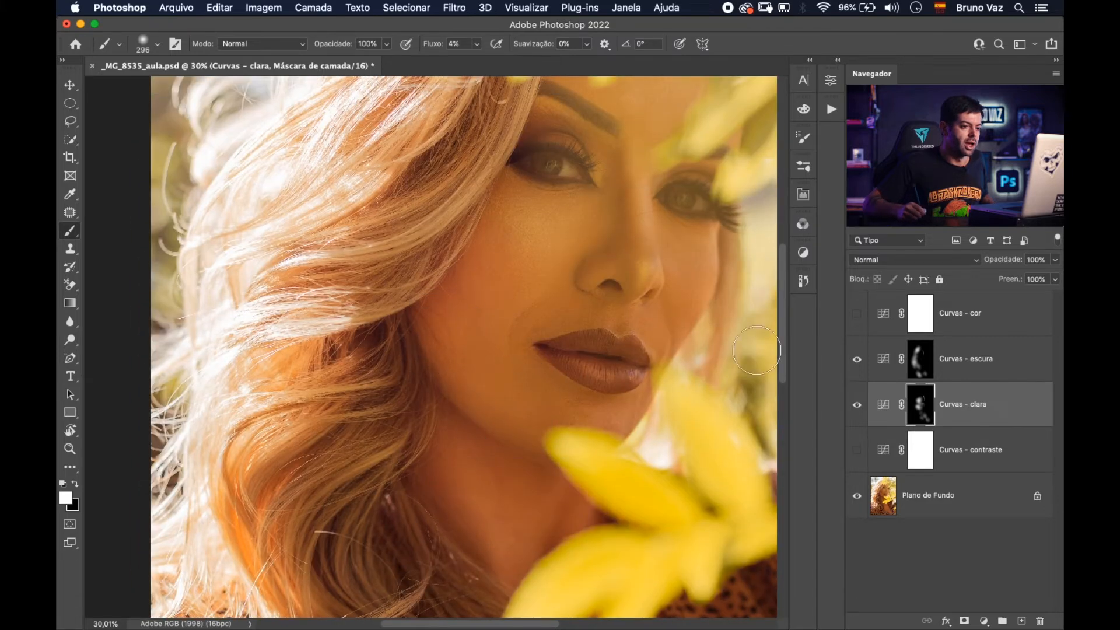
Paint white along the cheek, jaw and hair edge on the Curvas - escura mask to deepen the facial shadows
click(924, 375)
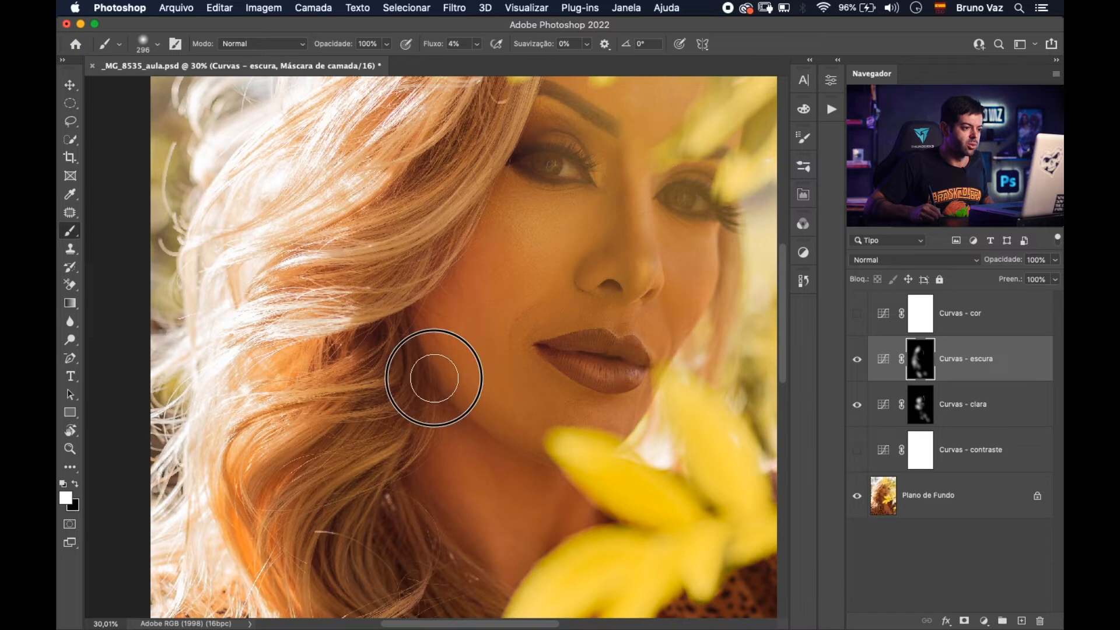
drag(422, 266, 426, 321)
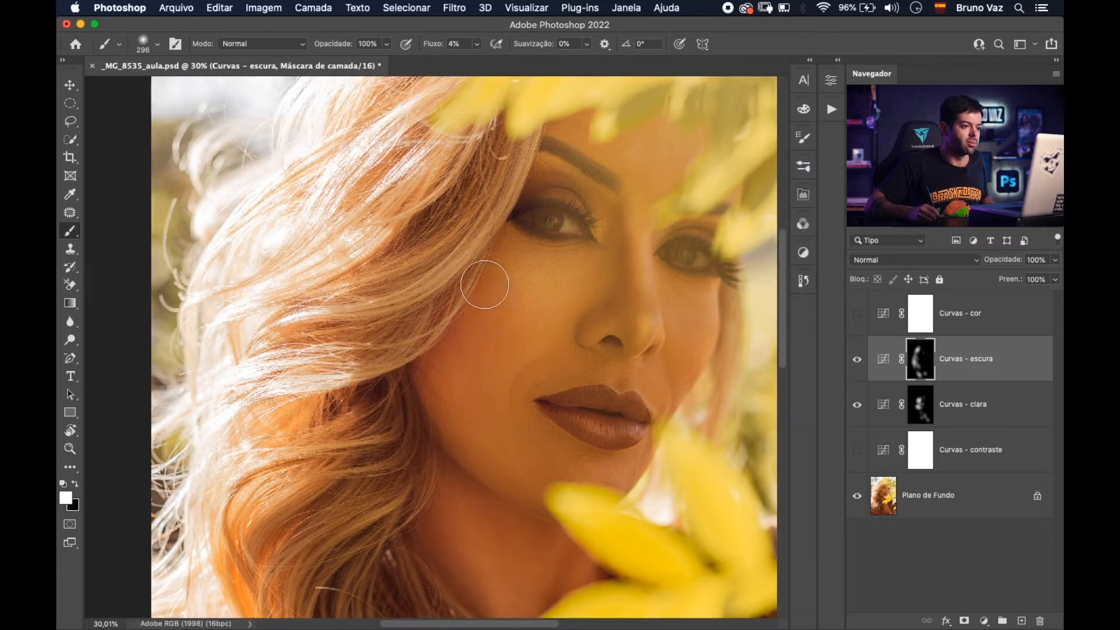
drag(460, 249, 448, 327)
mouse_move(482, 372)
mouse_down()
mouse_move(418, 336)
mouse_move(422, 346)
mouse_up()
scroll(400, 345, down, 3)
scroll(400, 344, right, 1)
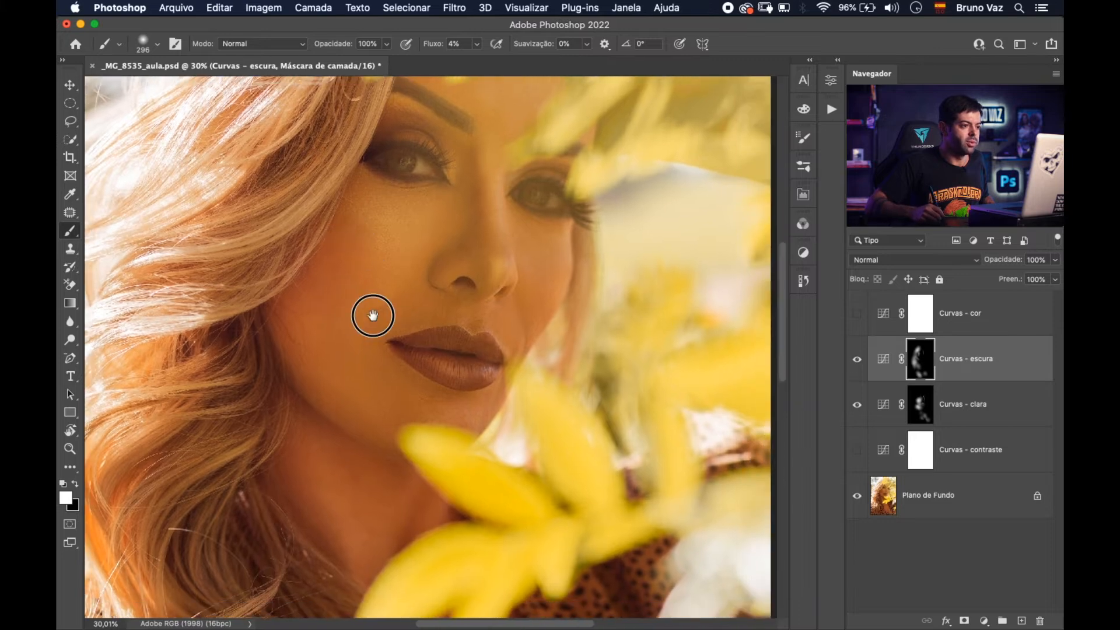
scroll(373, 315, up, 3)
key(super+minus)
key(super+minus)
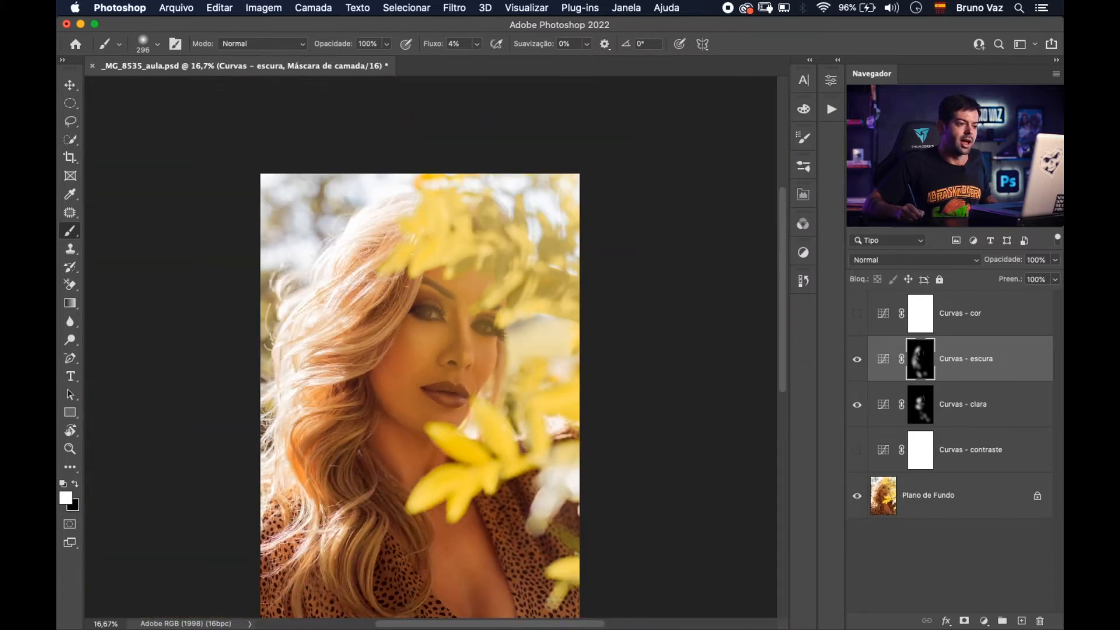
Try darkening the background foliage on the Curvas - escura mask with an 819 px brush, raising the flow to 25%
drag(535, 334, 540, 282)
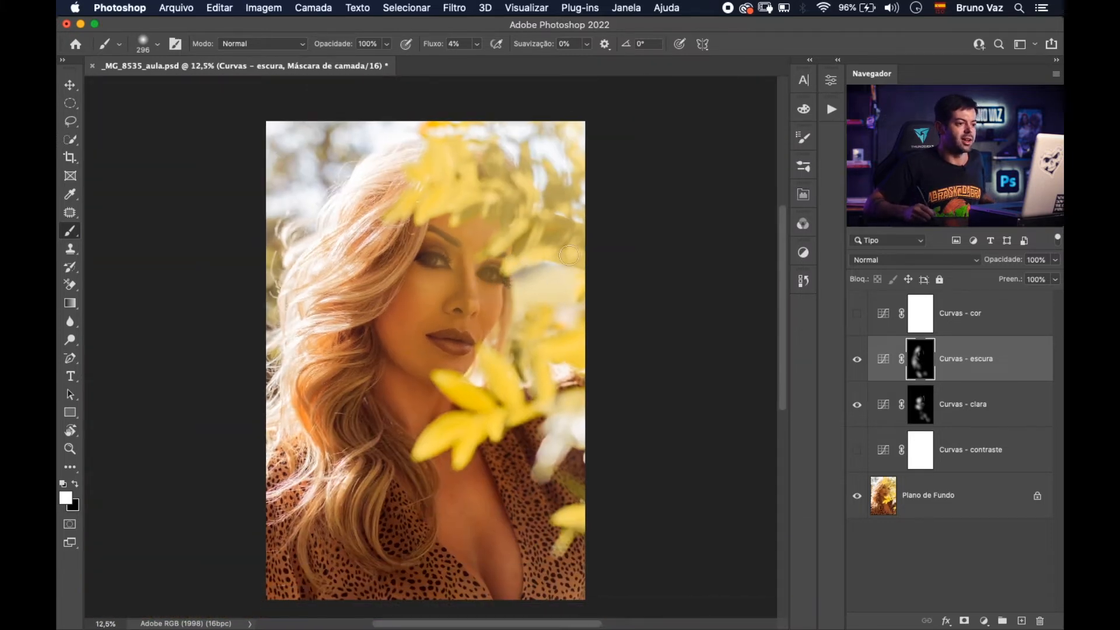
drag(545, 288, 572, 288)
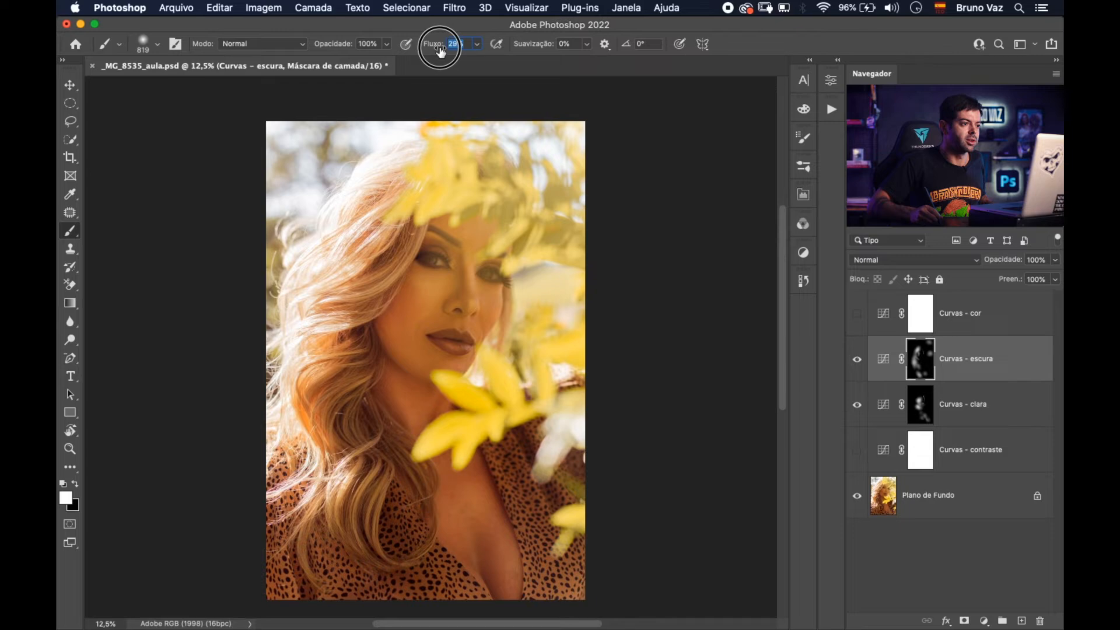
drag(433, 46, 466, 52)
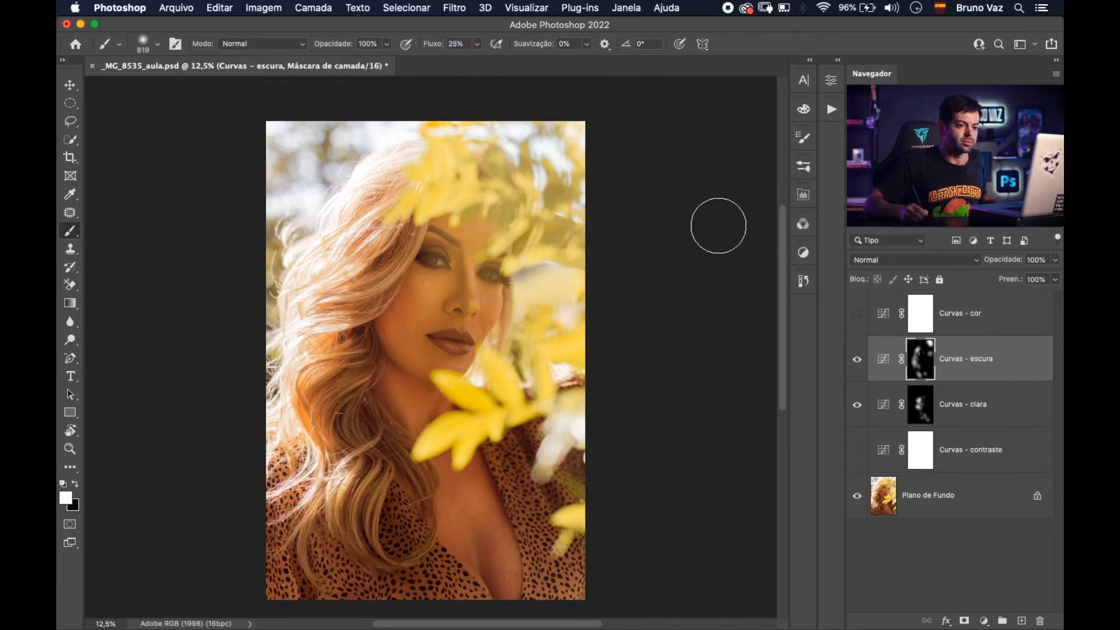
Paint white over the background and blurred leaves on the Curvas - clara mask with the 819 px brush at 25% flow
click(936, 413)
mouse_move(528, 263)
mouse_down()
mouse_move(532, 293)
mouse_move(560, 292)
mouse_up()
mouse_move(290, 155)
mouse_down()
mouse_move(340, 155)
mouse_move(261, 240)
mouse_move(266, 355)
mouse_up()
mouse_move(542, 274)
mouse_down()
mouse_move(516, 304)
mouse_move(505, 297)
mouse_move(540, 278)
mouse_move(520, 305)
mouse_up()
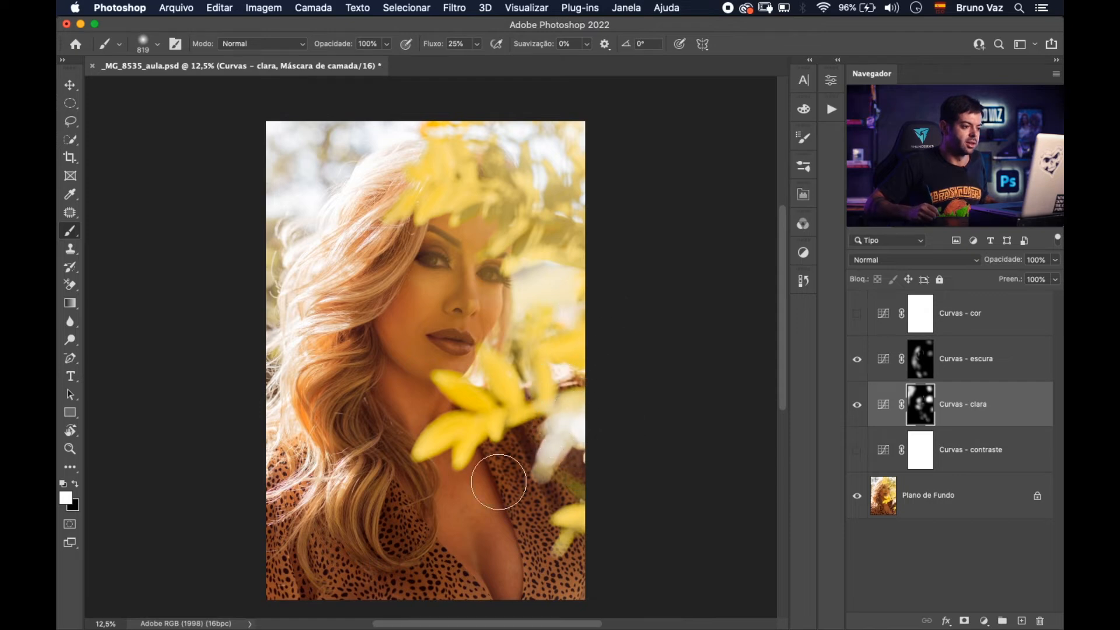
mouse_move(575, 300)
mouse_down()
mouse_move(580, 258)
mouse_move(551, 318)
mouse_move(561, 310)
mouse_up()
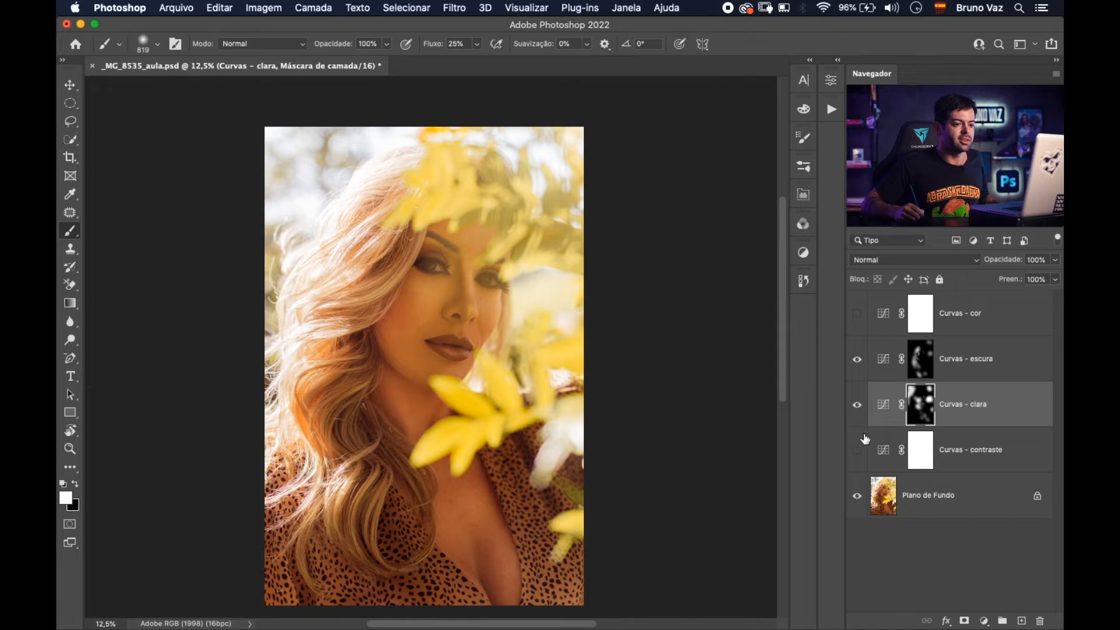
Compare the portrait before and after by repeatedly hiding and restoring all layers except Plano de Fundo
alt+click(857, 497)
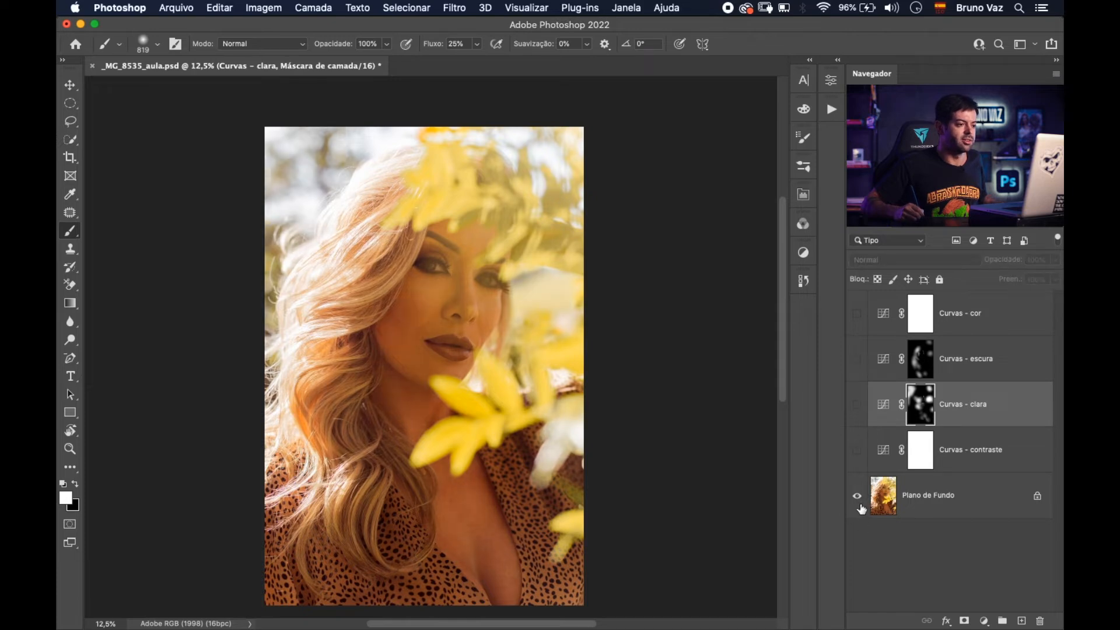
alt+click(858, 497)
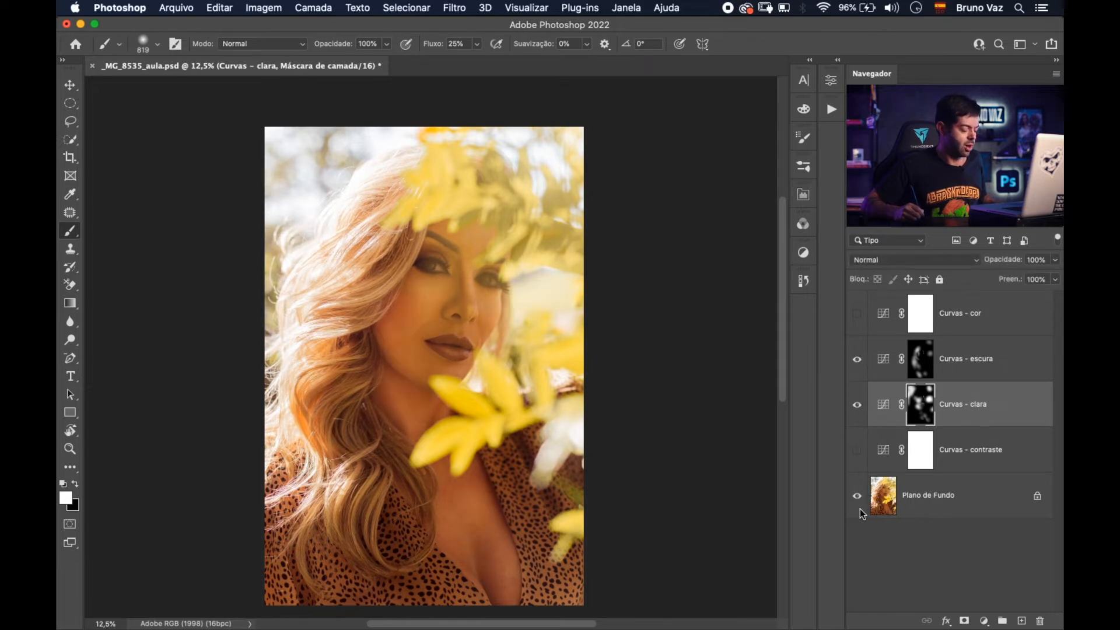
alt+click(858, 497)
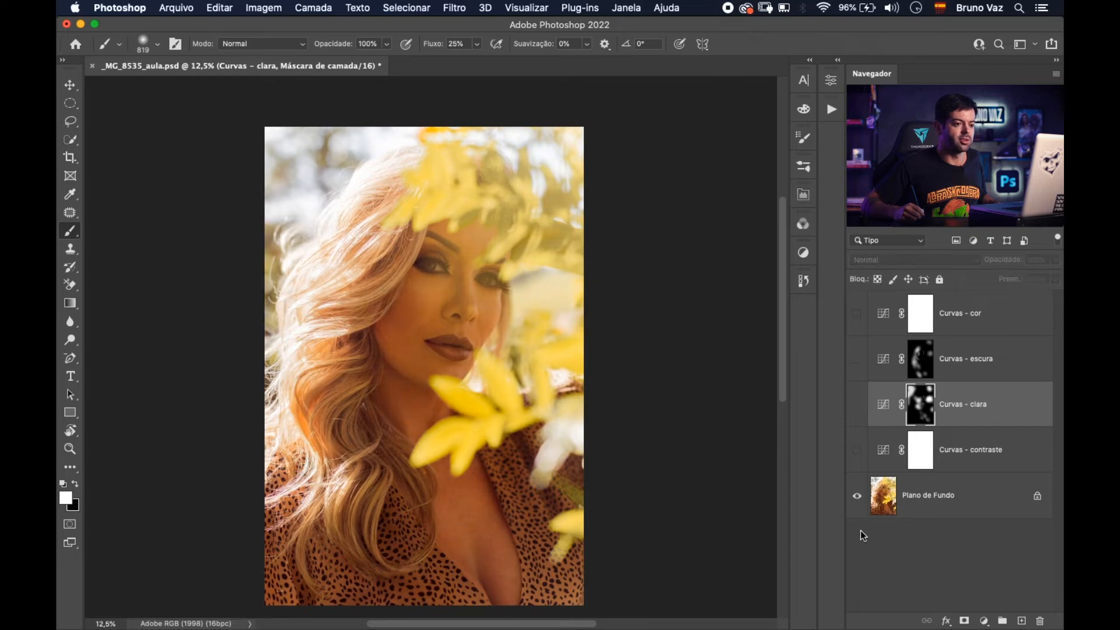
alt+click(857, 497)
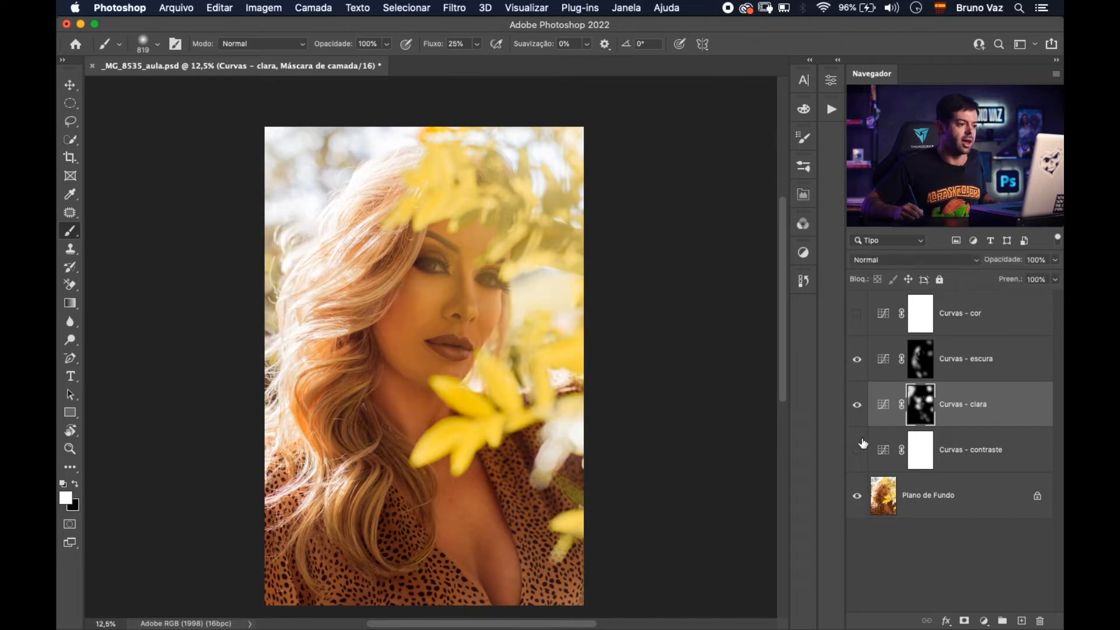
alt+click(857, 497)
alt+click(857, 497)
alt+click(858, 497)
alt+click(858, 497)
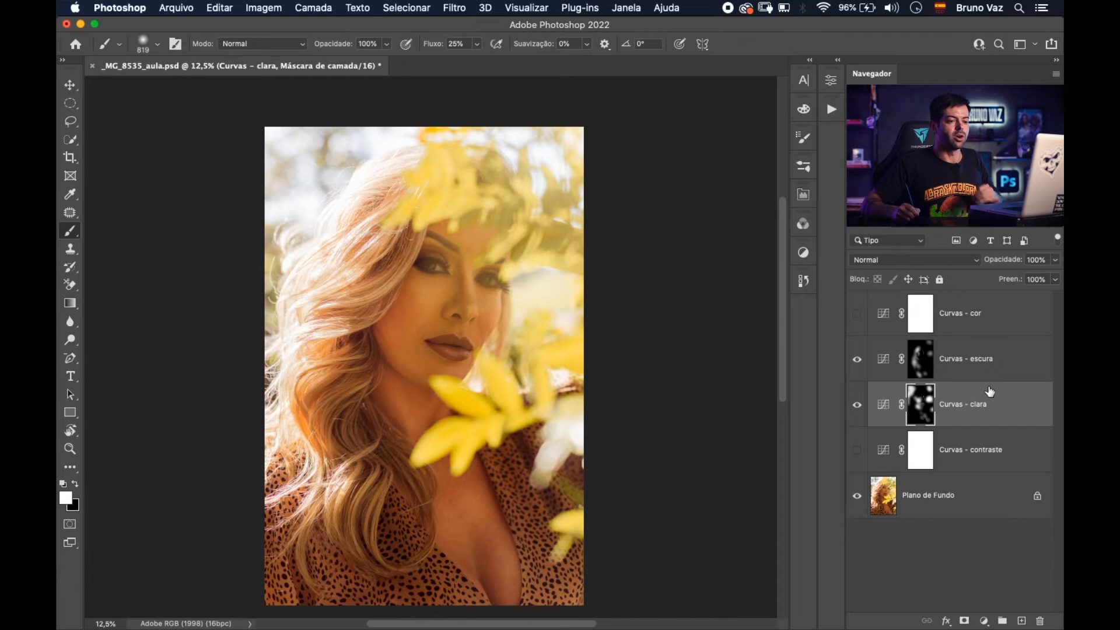
Make the Curvas - contraste layer visible and compare the combined result with the original Plano de Fundo
click(856, 455)
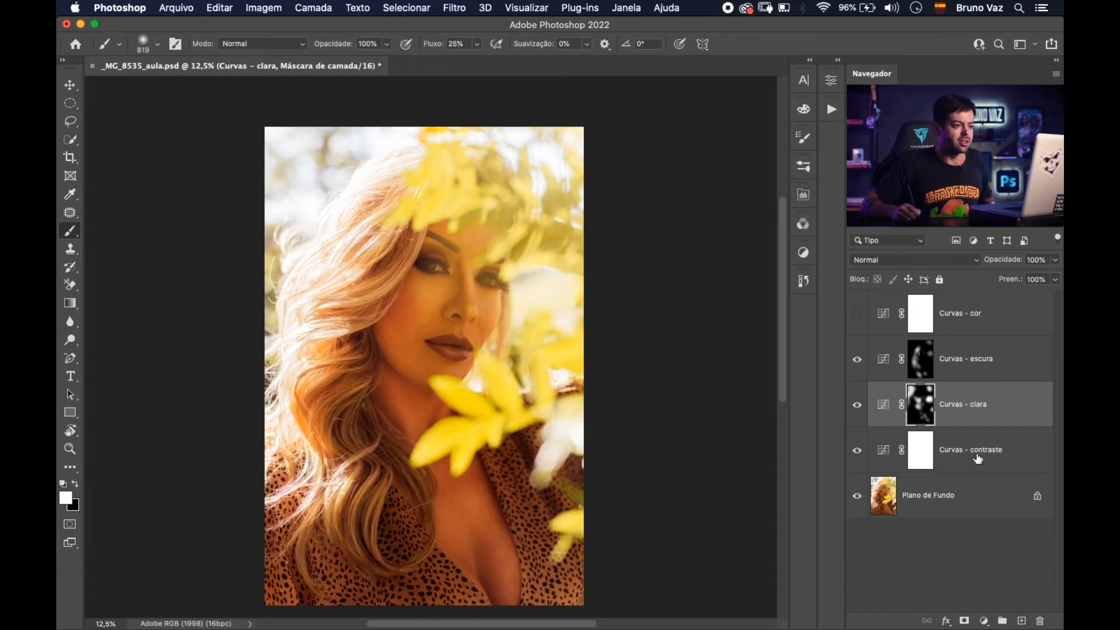
click(951, 460)
alt+click(858, 495)
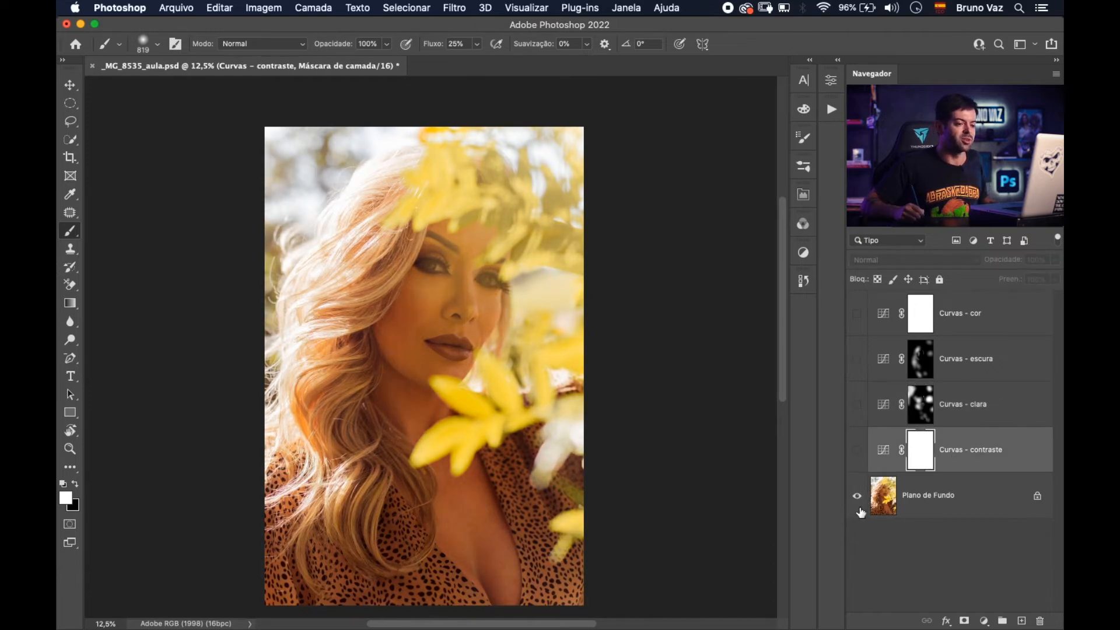
alt+click(856, 497)
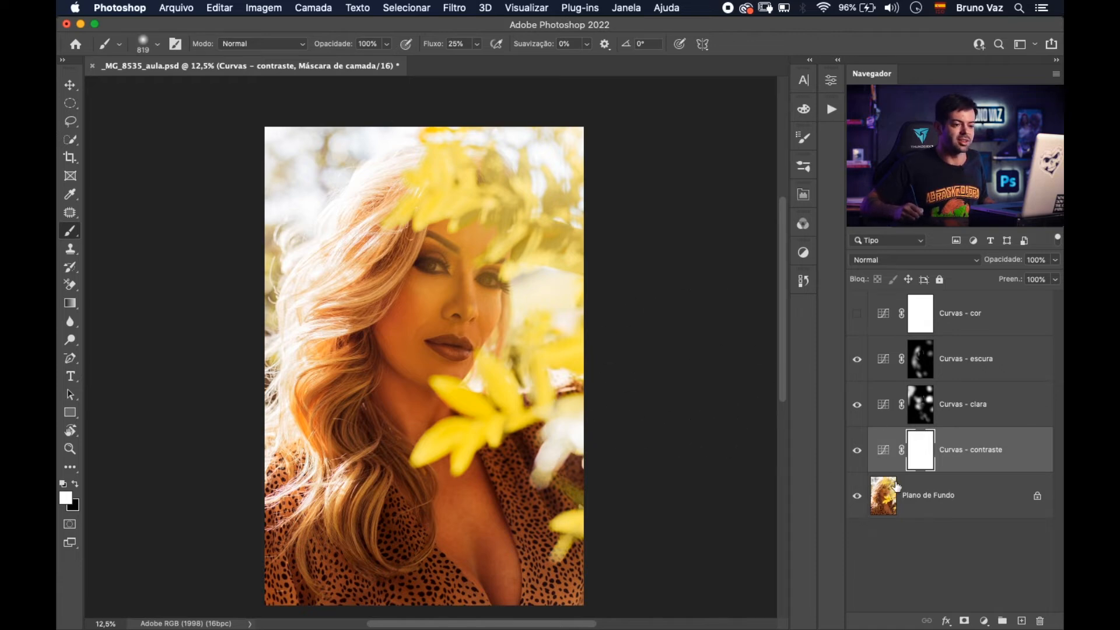
Lower the opacity of the Curvas - contraste layer to 71%
click(985, 410)
click(986, 356)
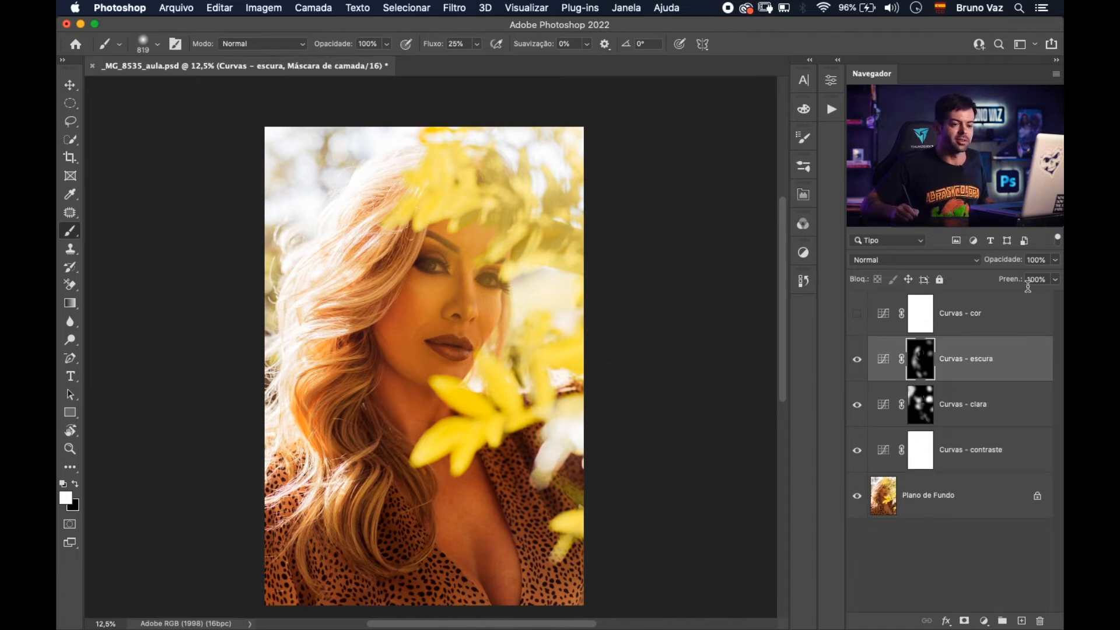
click(994, 458)
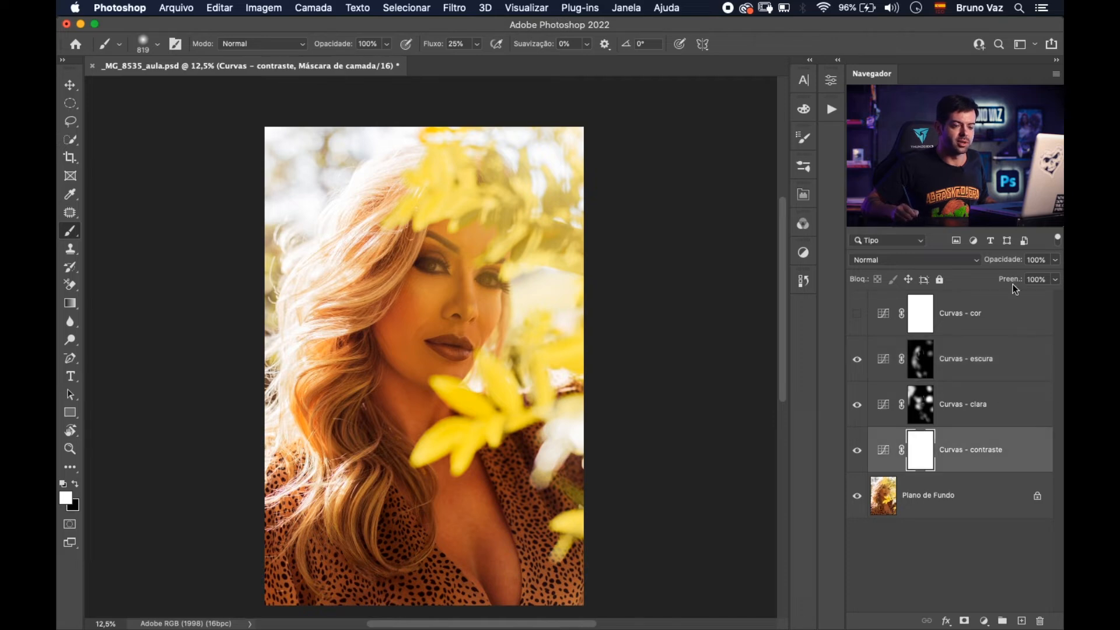
click(1056, 260)
drag(1047, 279, 1036, 282)
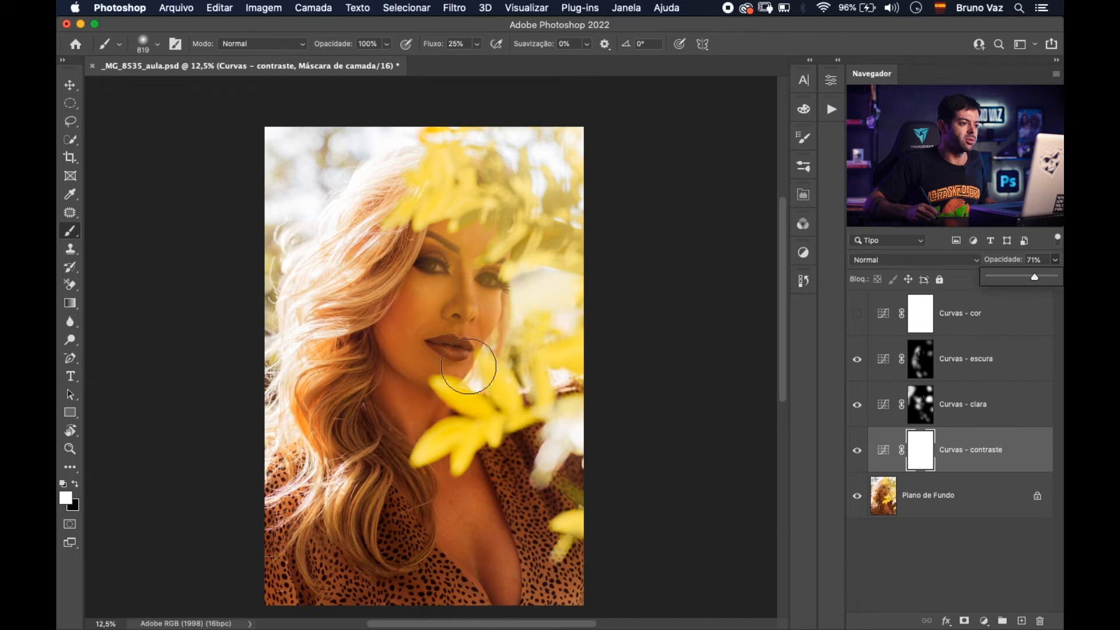
Open the curve settings of the Curvas - contraste layer and set the layer's blend mode to Luminosidade
click(883, 450)
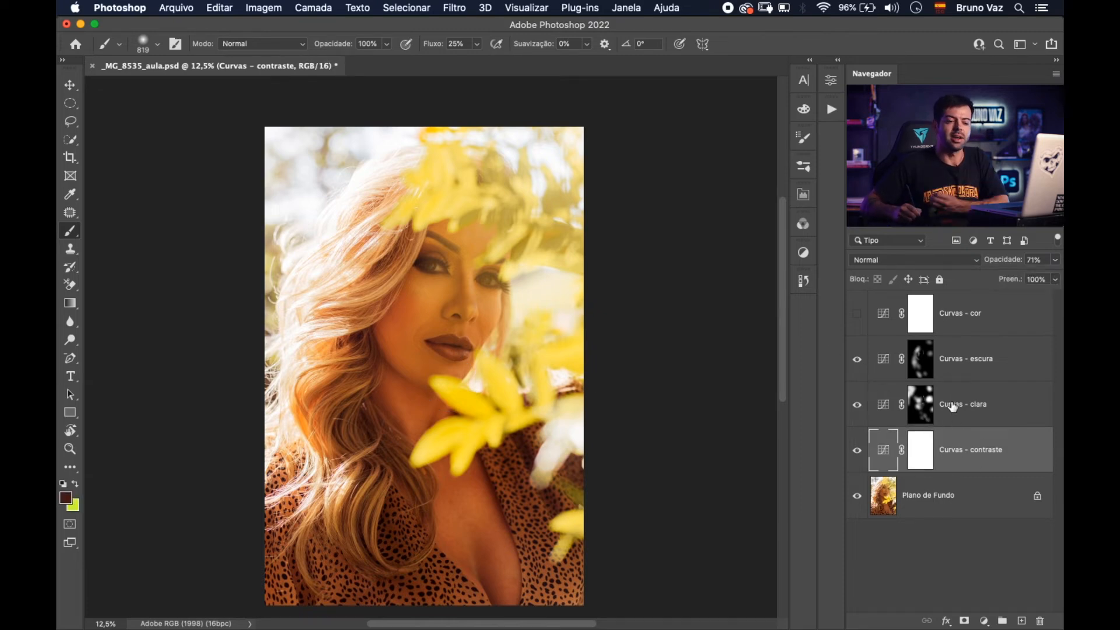
double_click(888, 436)
drag(544, 425, 474, 407)
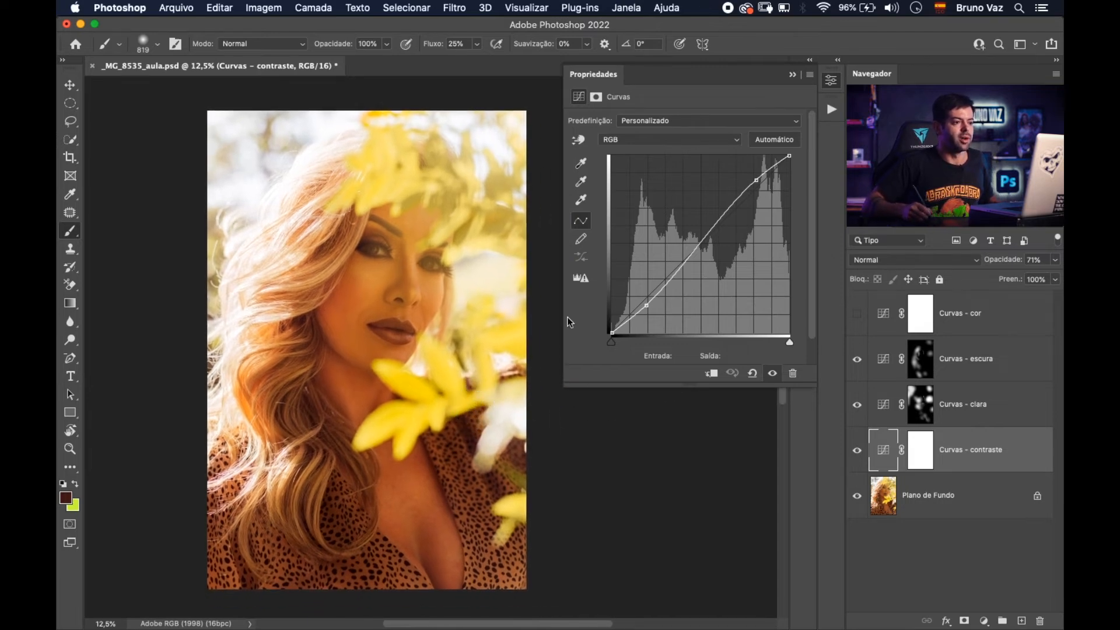
click(730, 140)
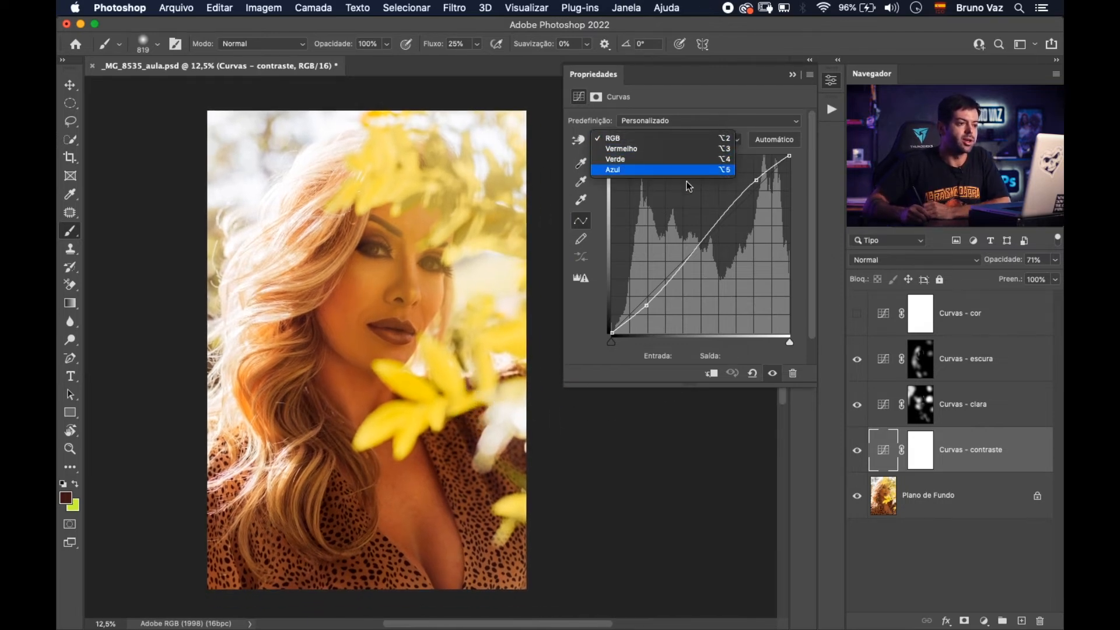
click(729, 96)
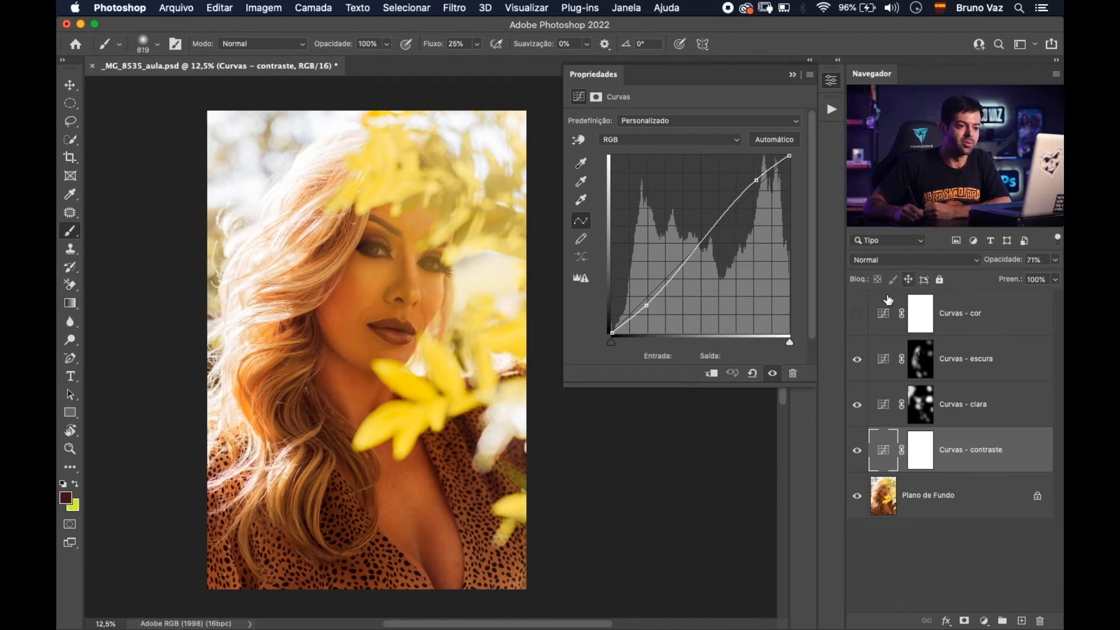
click(914, 260)
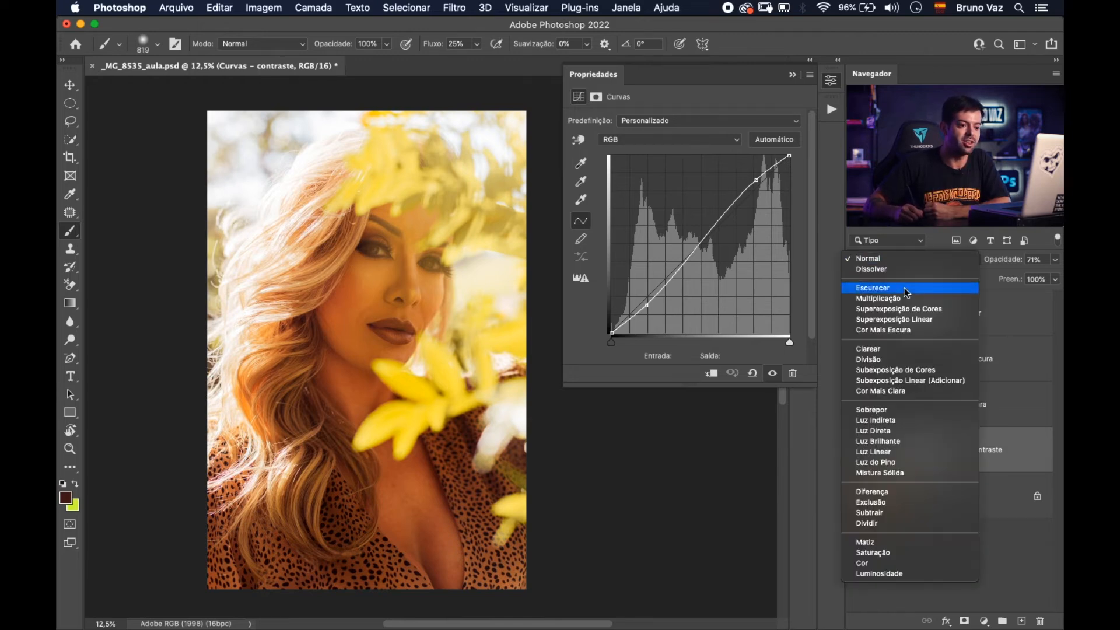
click(899, 573)
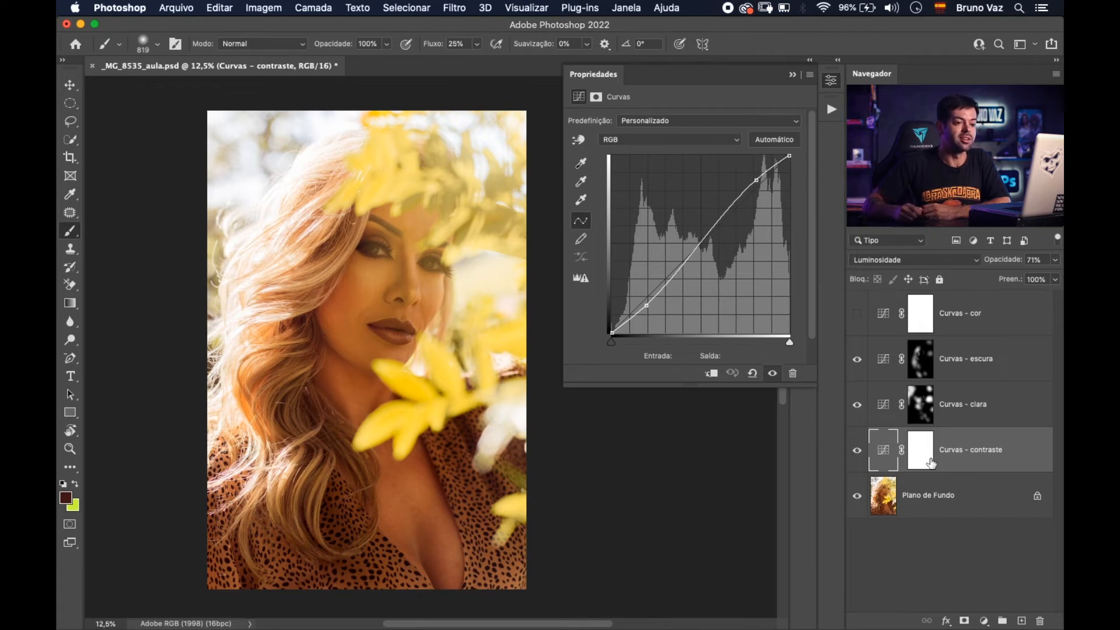
Make the Curvas - cor layer visible and switch its curve to the Azul channel
click(921, 314)
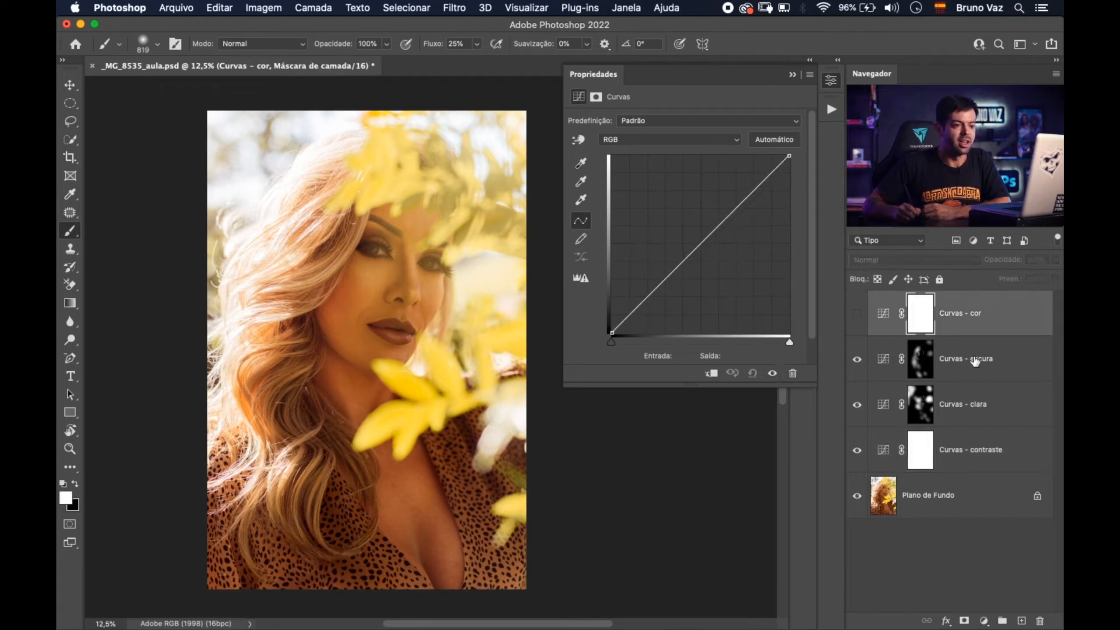
click(856, 323)
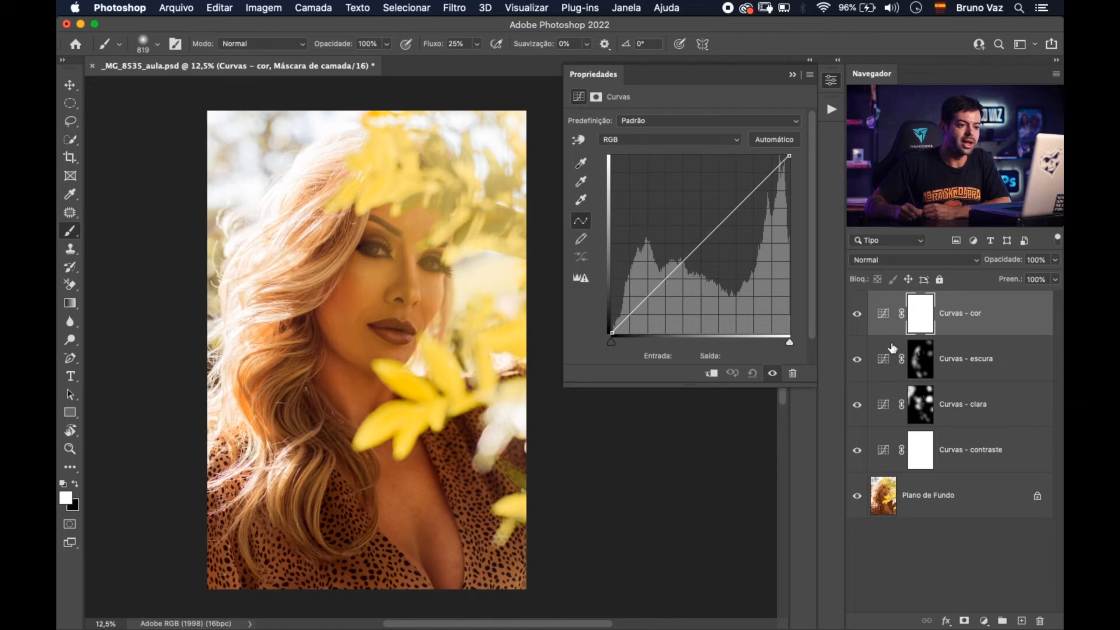
click(883, 318)
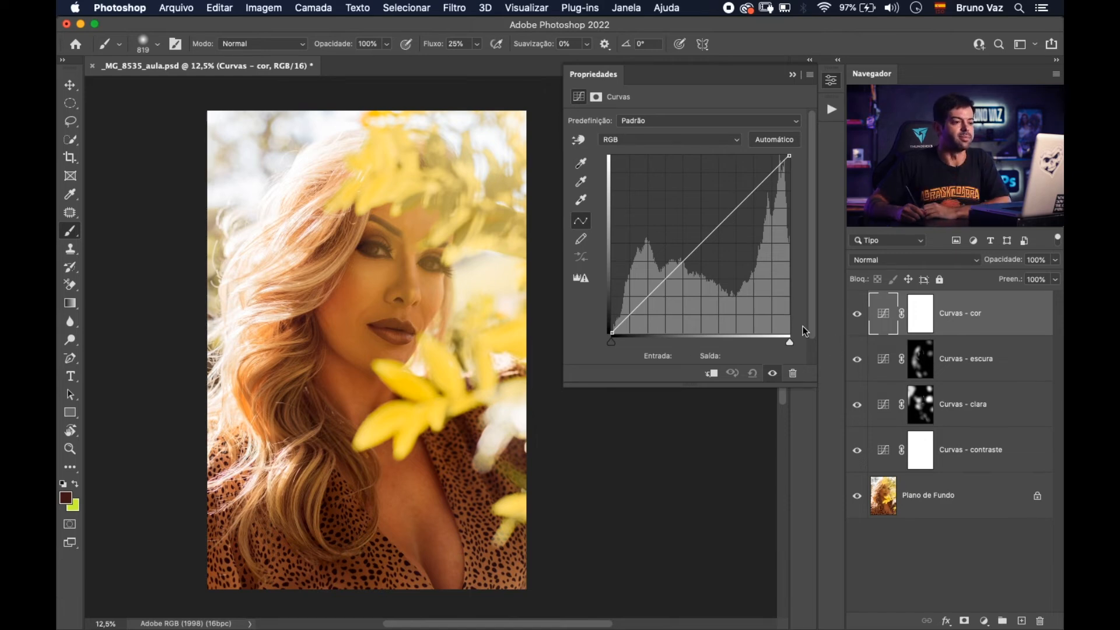
click(711, 143)
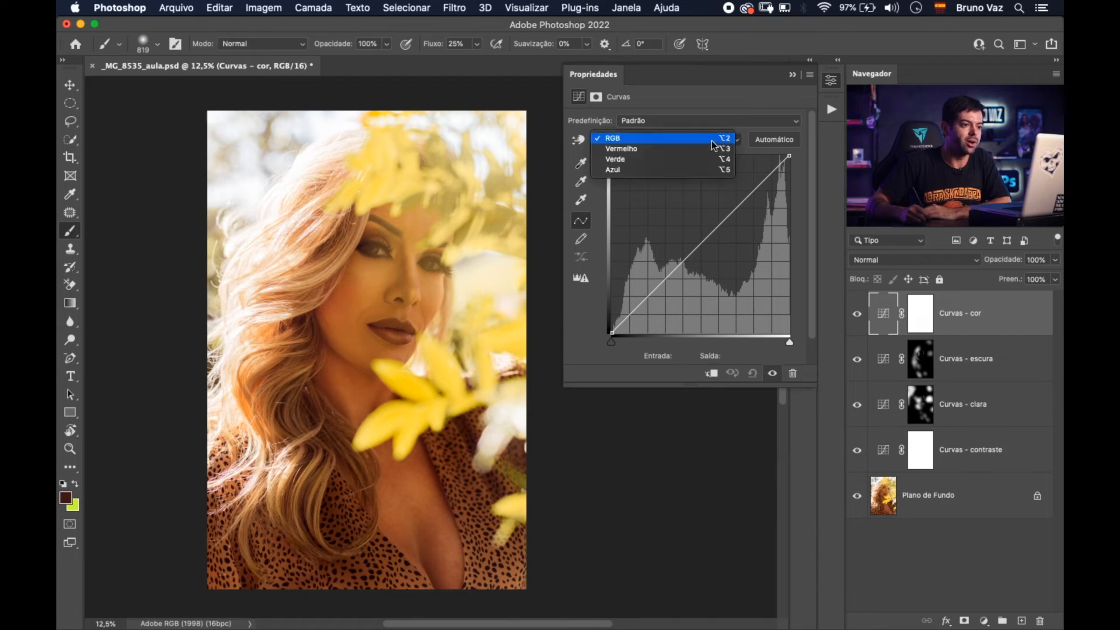
click(668, 170)
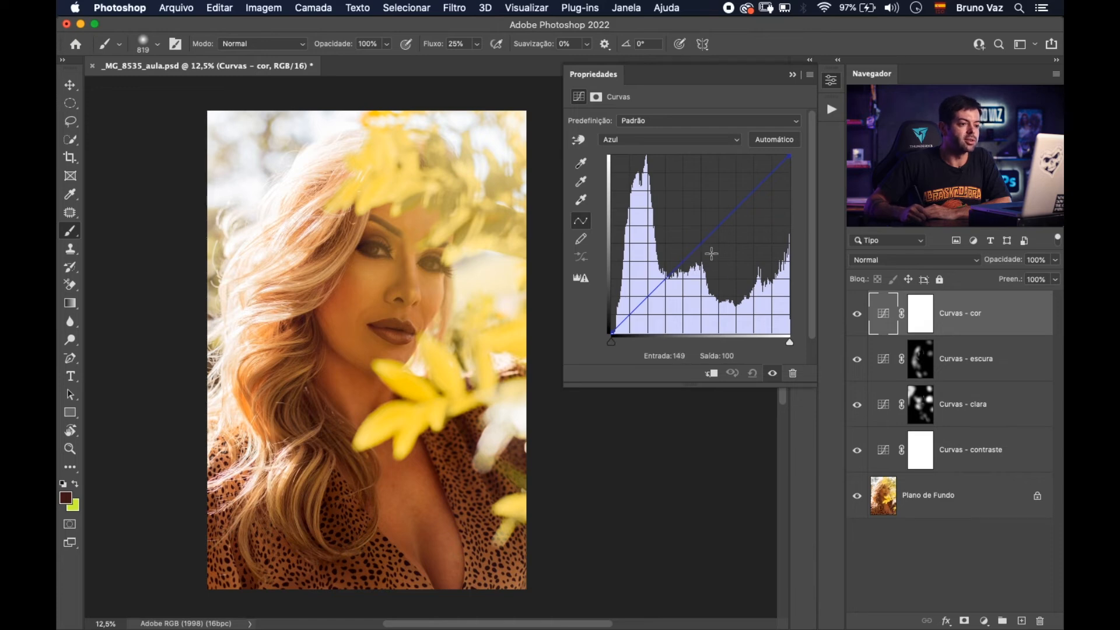
Try a strong lift of the Azul curve with a point at input 85, output 166, and remove the point
drag(709, 241, 671, 217)
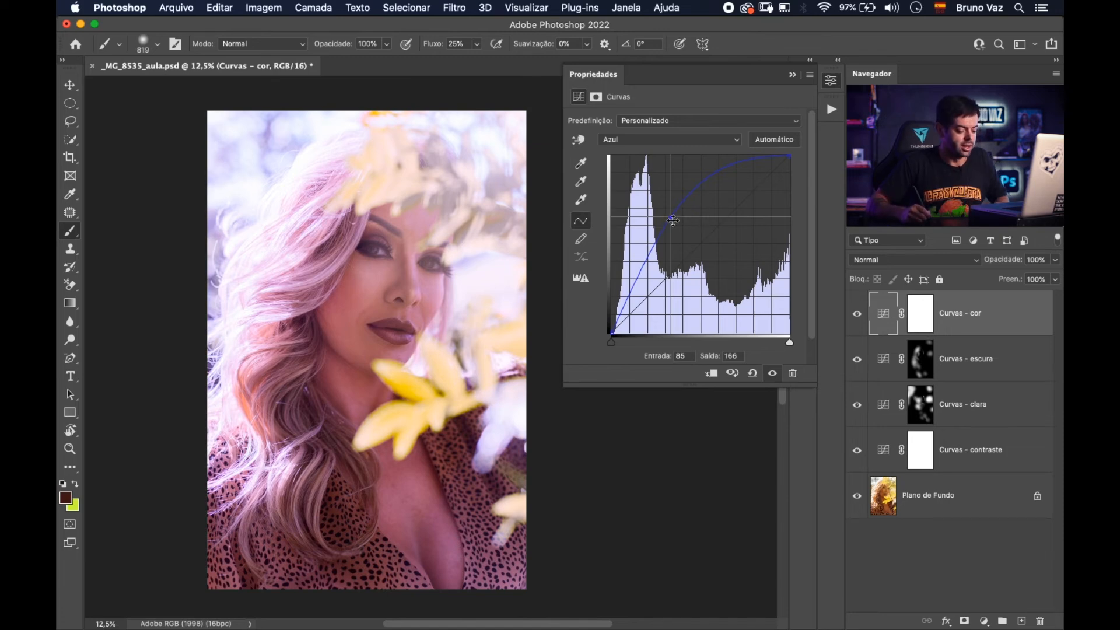
key(Delete)
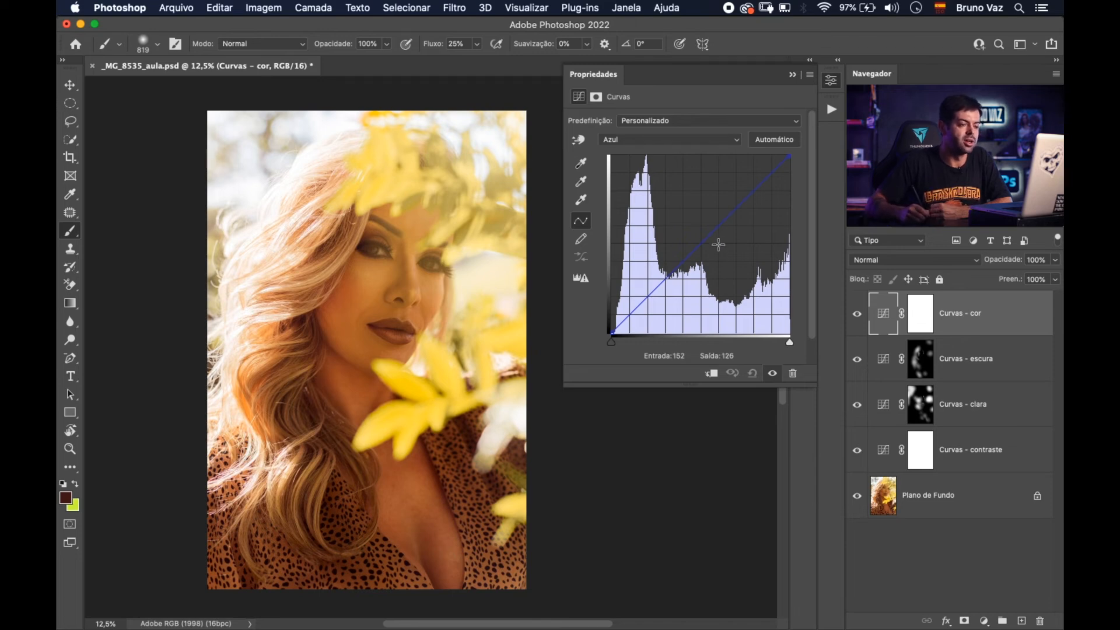
Set the Azul curve's midtone point to input 131, output 121, and raise its black point to output 42
drag(707, 238, 702, 241)
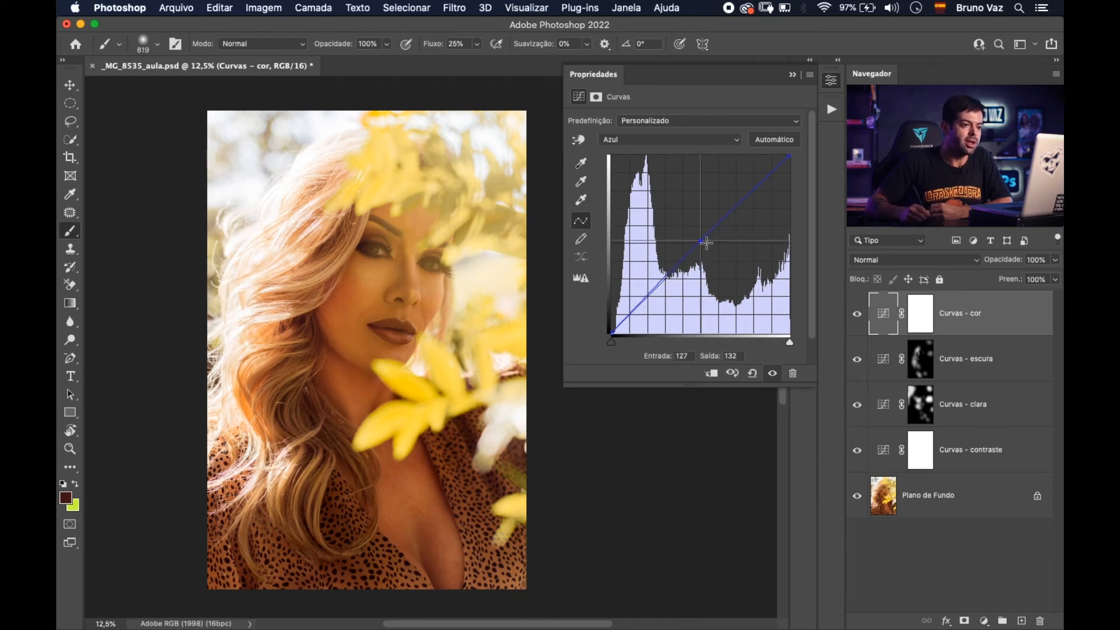
drag(703, 242, 703, 248)
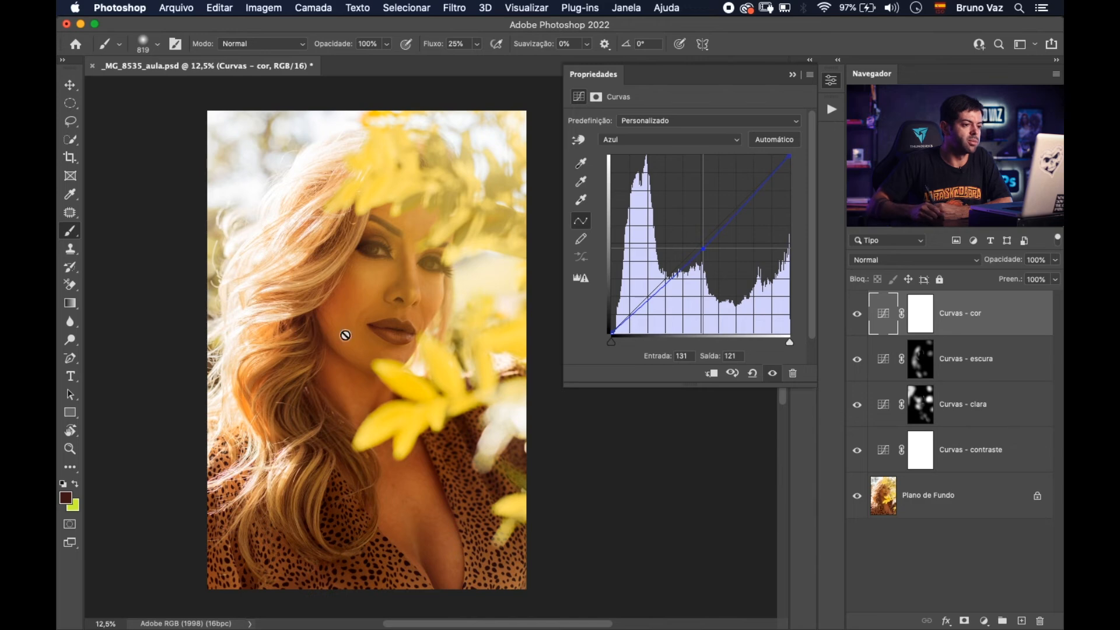
drag(613, 333, 611, 305)
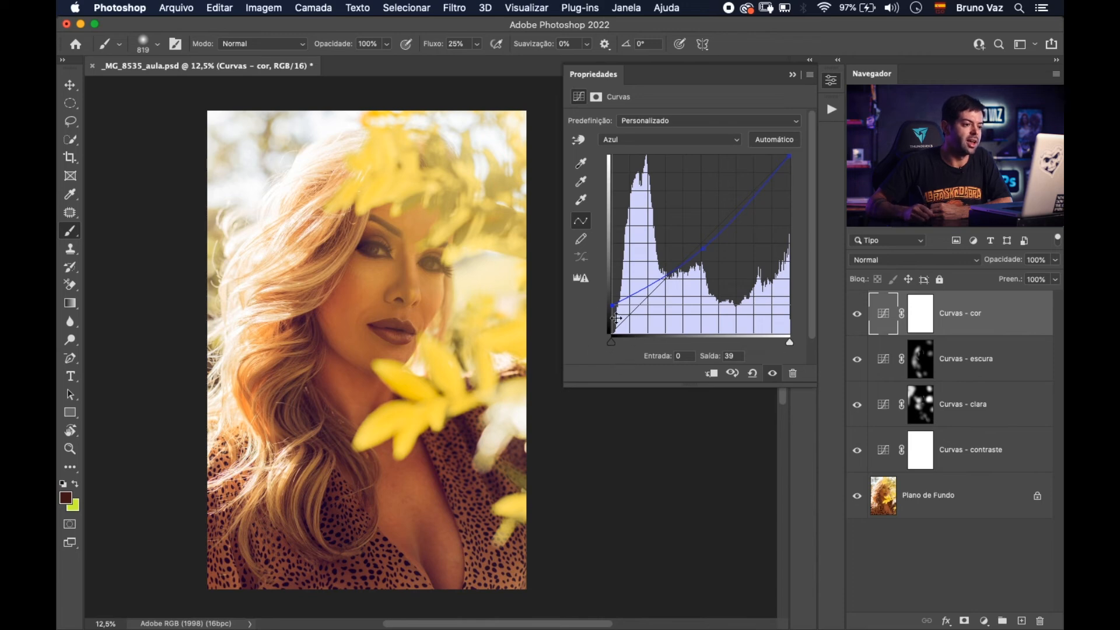
drag(617, 306, 610, 302)
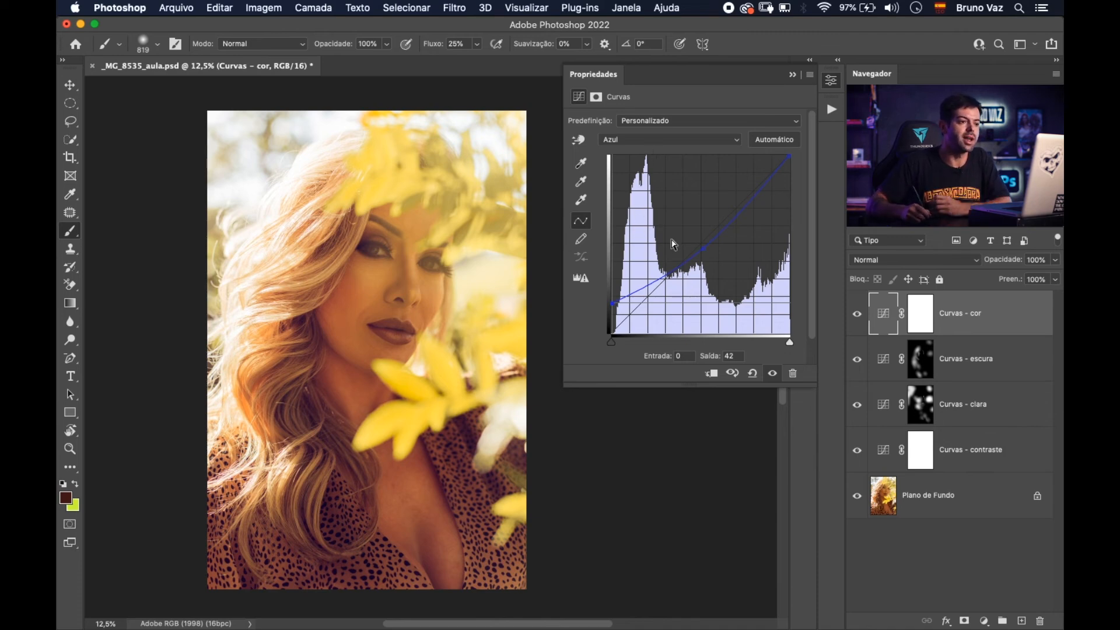
Switch the Curvas - cor curve to the Vermelho channel and set its midtone point to input 118, output 133
click(699, 139)
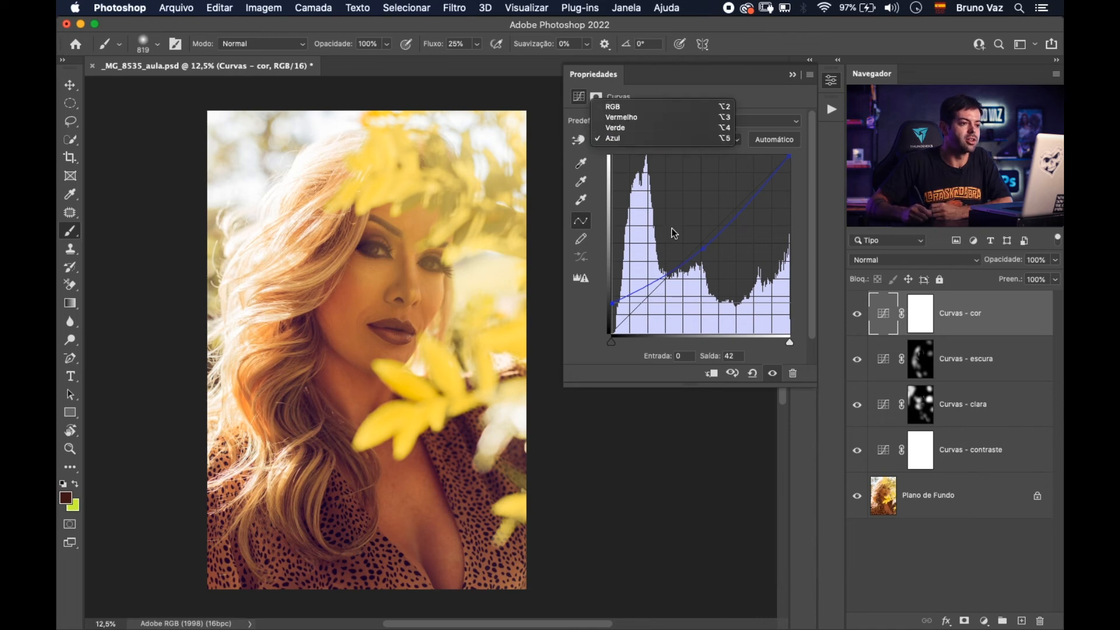
click(706, 159)
key(alt+3)
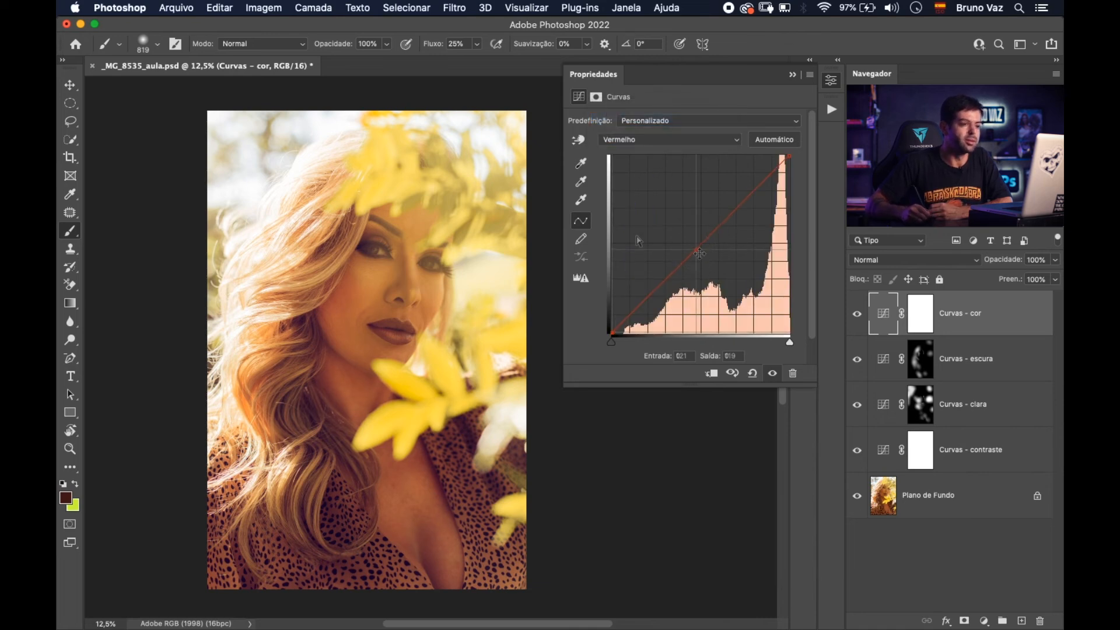
mouse_move(697, 249)
mouse_down()
mouse_move(679, 223)
mouse_move(712, 263)
mouse_up()
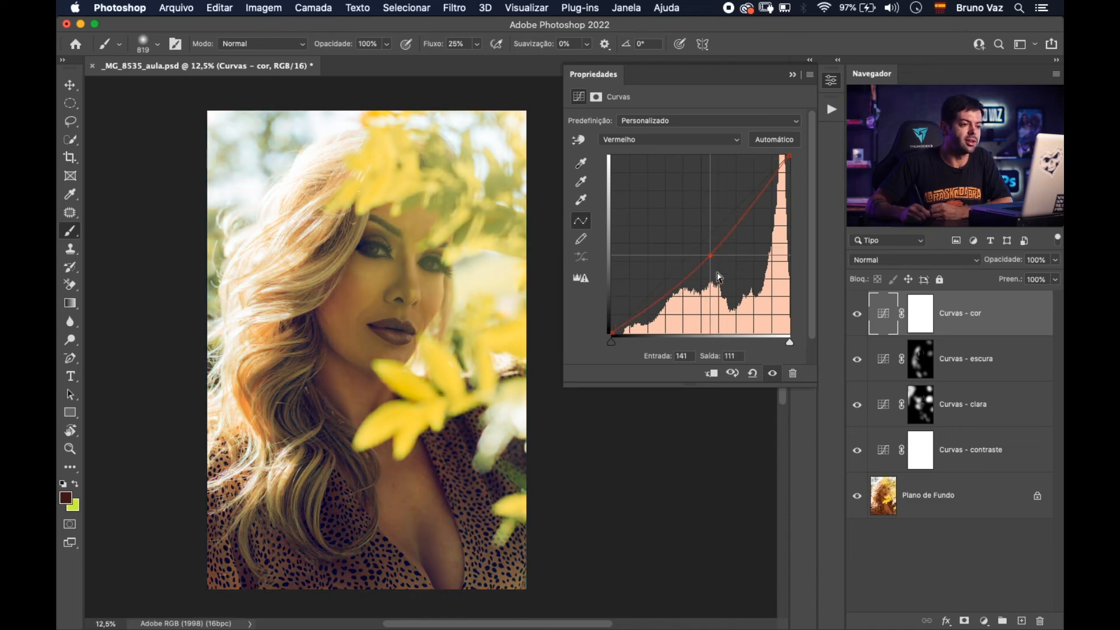
drag(709, 255, 705, 253)
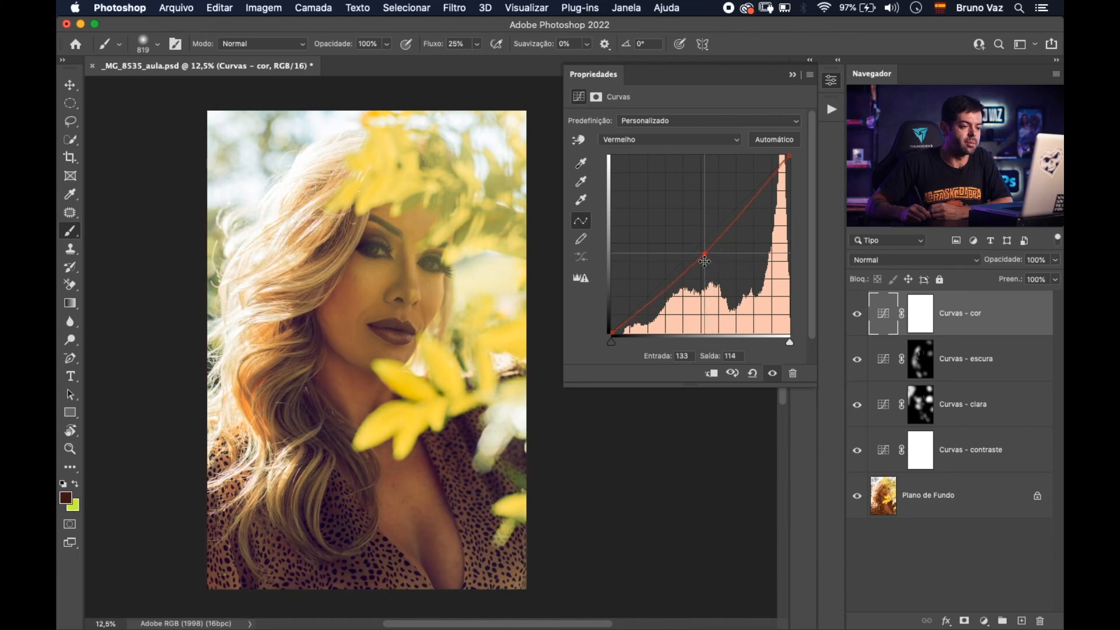
mouse_move(705, 259)
mouse_down()
mouse_move(697, 242)
mouse_move(688, 249)
mouse_move(694, 240)
mouse_up()
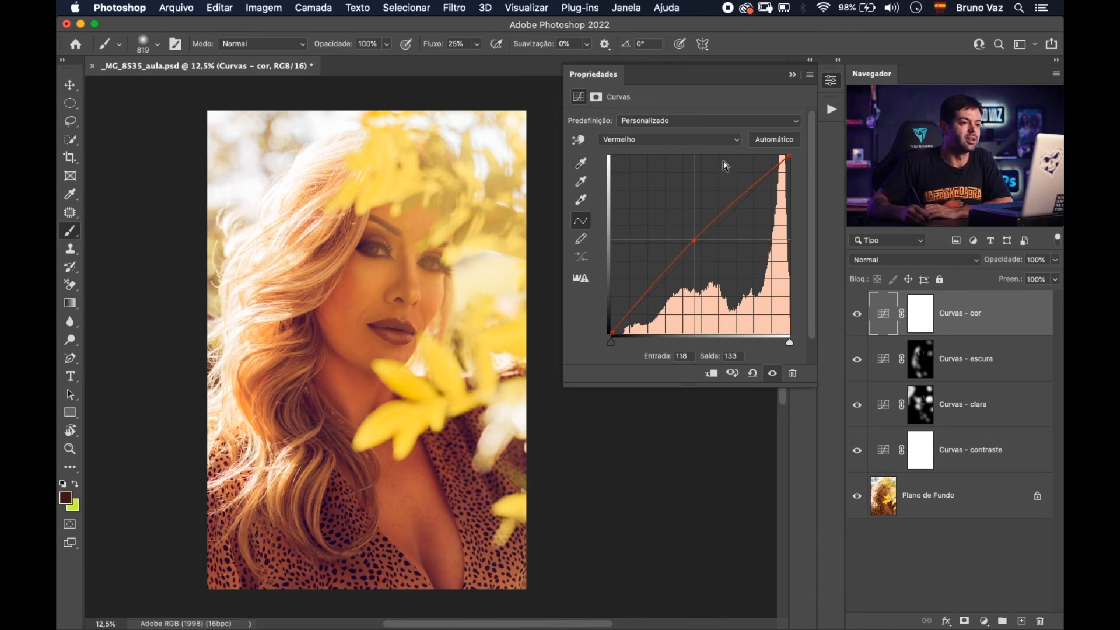
In the Verde channel, set the curve's midtone point to input 131, output 135, and shift the black point slightly inward at output 0
click(726, 140)
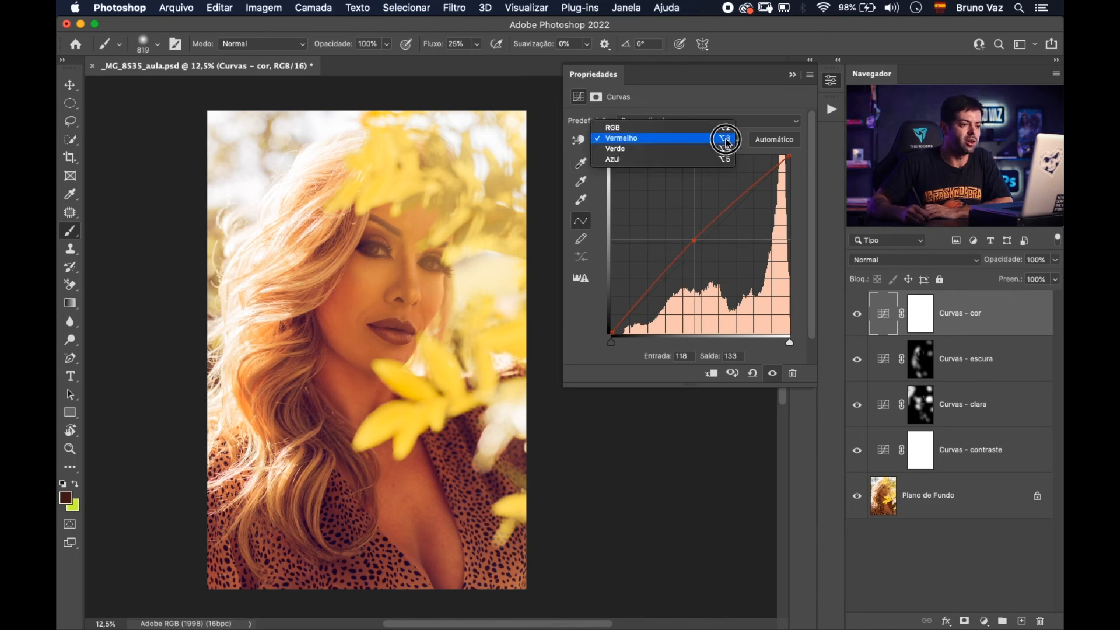
click(683, 148)
drag(699, 242, 698, 240)
drag(612, 339, 622, 334)
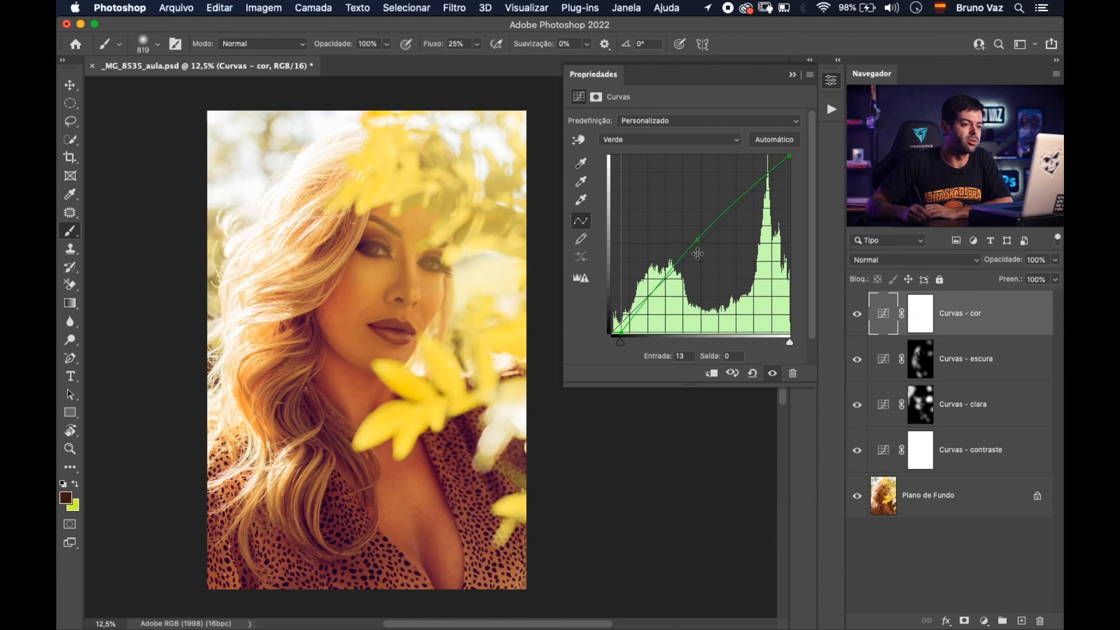
mouse_move(701, 243)
mouse_down()
mouse_move(713, 257)
mouse_move(701, 238)
mouse_up()
drag(621, 333, 623, 334)
drag(700, 240, 707, 239)
Return to the Azul channel and adjust its midtone point to input 125, output 121
click(691, 138)
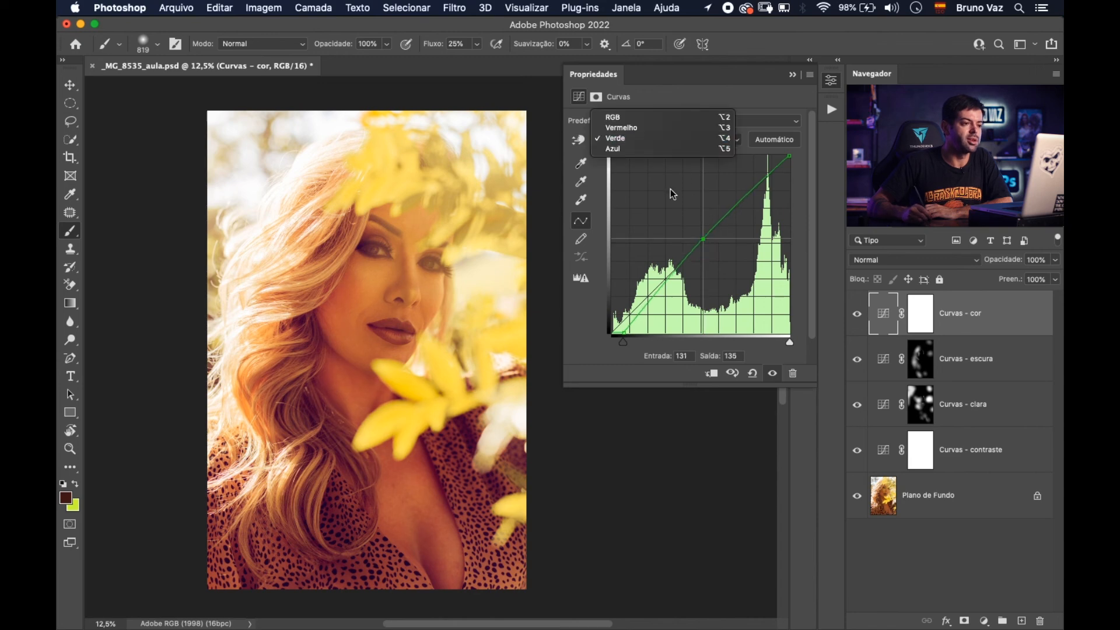
click(667, 149)
drag(704, 254, 700, 249)
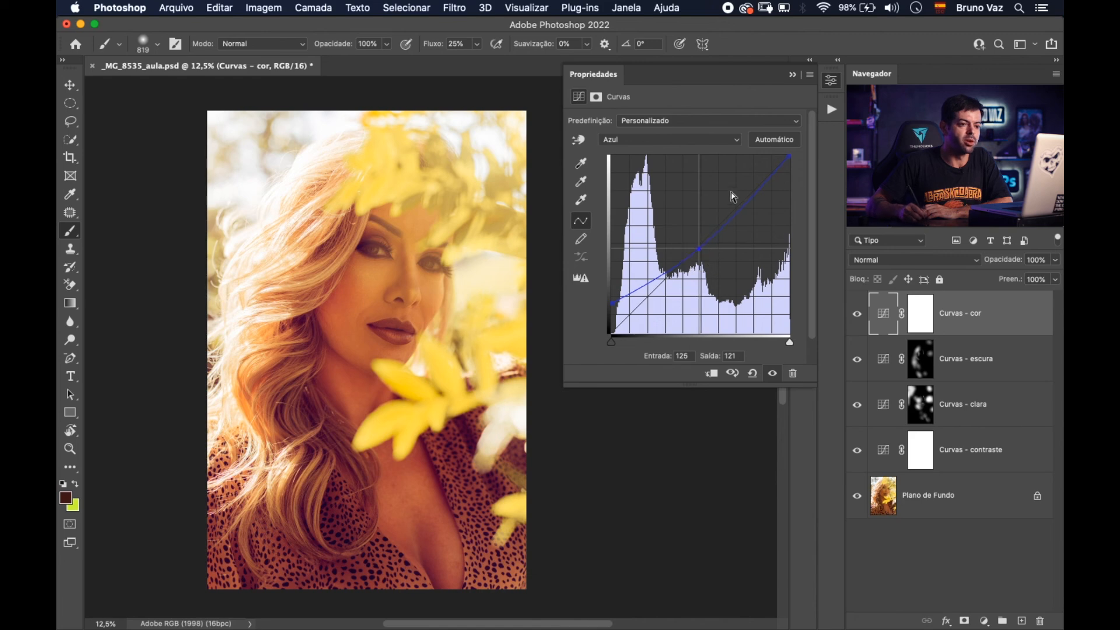
Lower the Curvas - cor layer's opacity to 74% and collapse the curve settings
drag(1047, 286, 1038, 280)
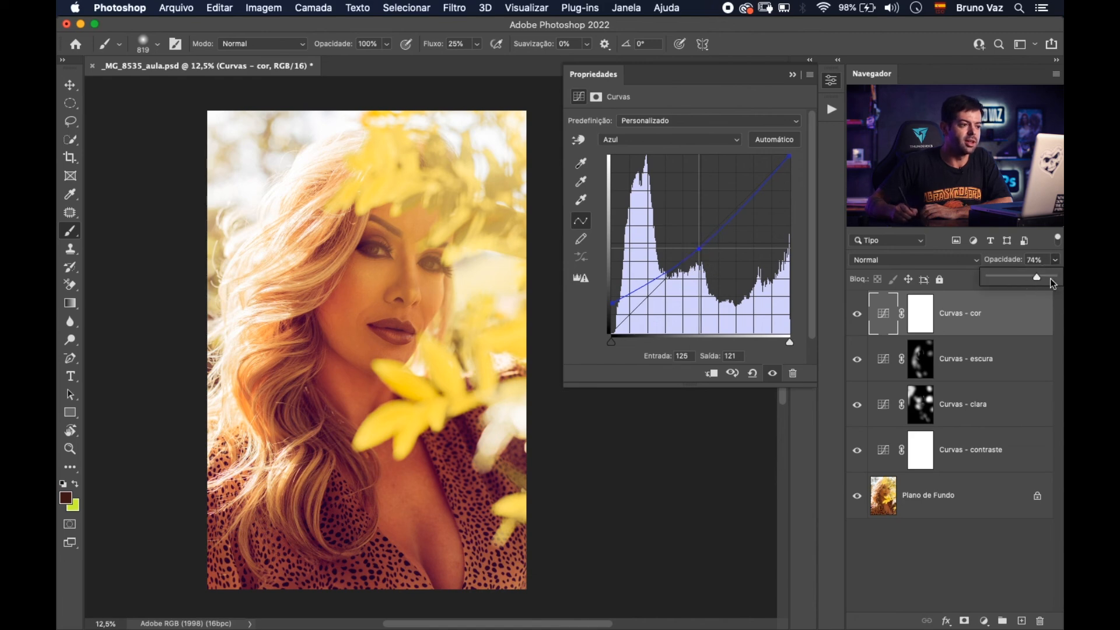
click(793, 74)
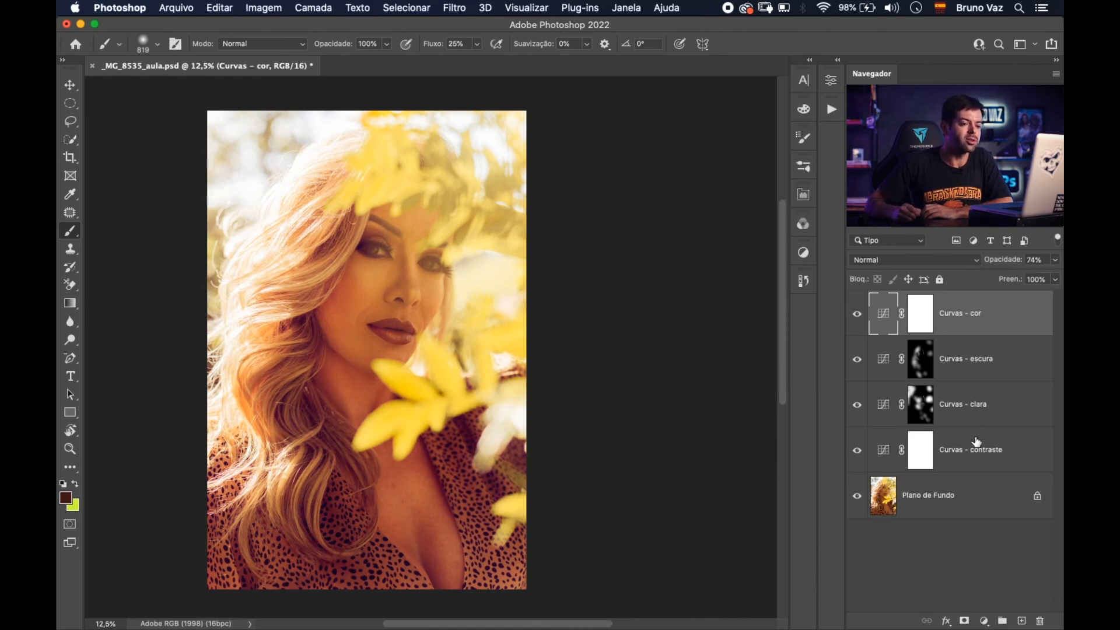